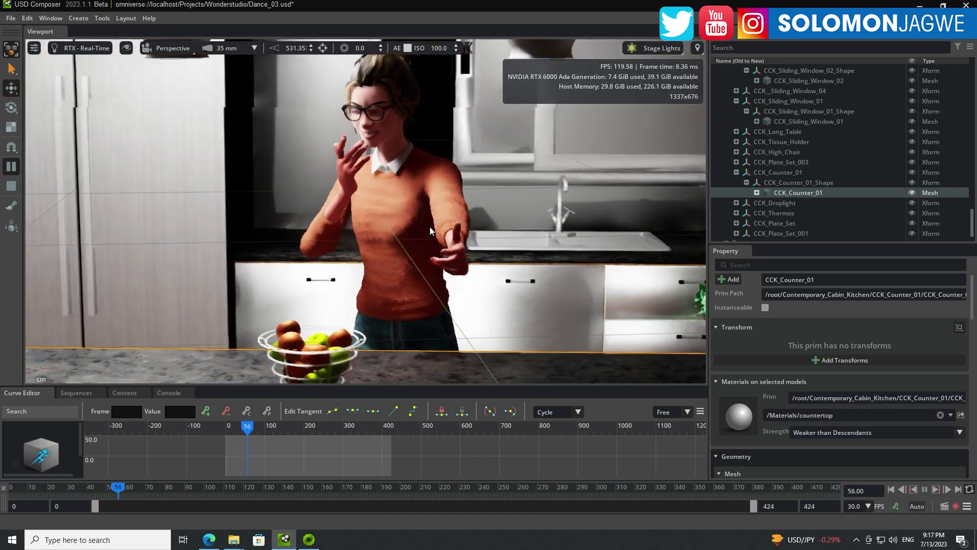
Switch the viewport renderer to RTX - Interactive (Path Tracing) and pause the character's animation at about frame 338
{"action": "left_click_drag", "start_coordinate": [429, 227], "coordinate": [521, 218], "text": "alt"}
{"action": "scroll", "coordinate": [411, 202], "scroll_direction": "up", "scroll_amount": 2}
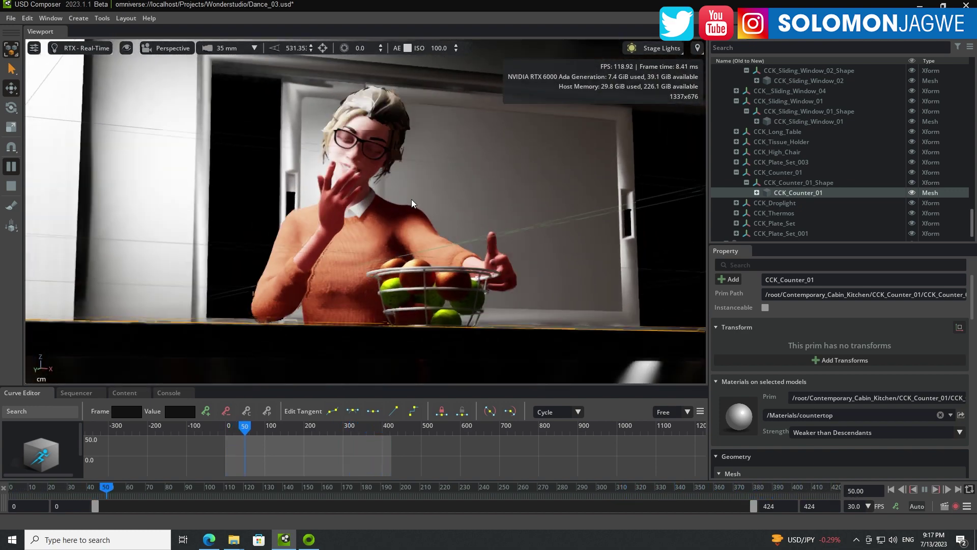
{"action": "left_click", "coordinate": [89, 48]}
{"action": "left_click", "coordinate": [106, 83]}
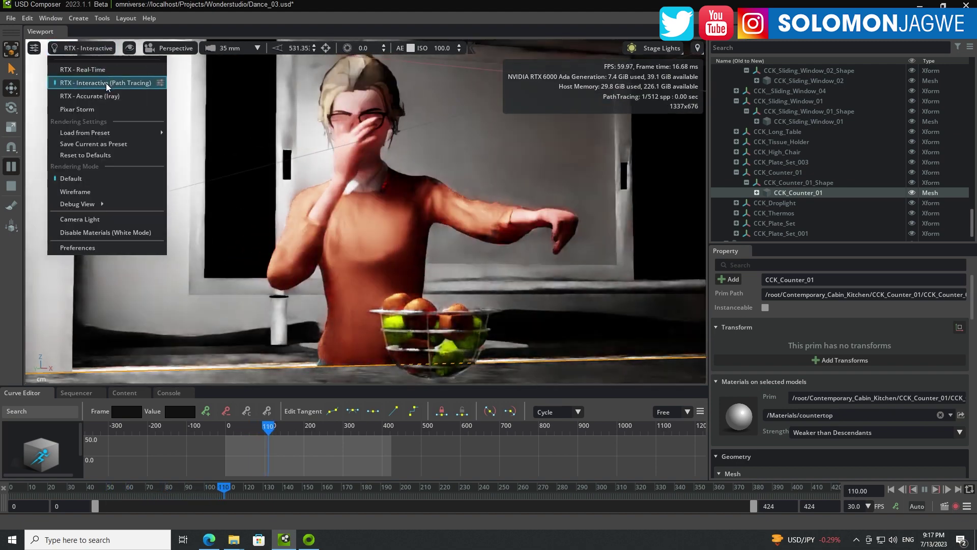
{"action": "left_click", "coordinate": [101, 71]}
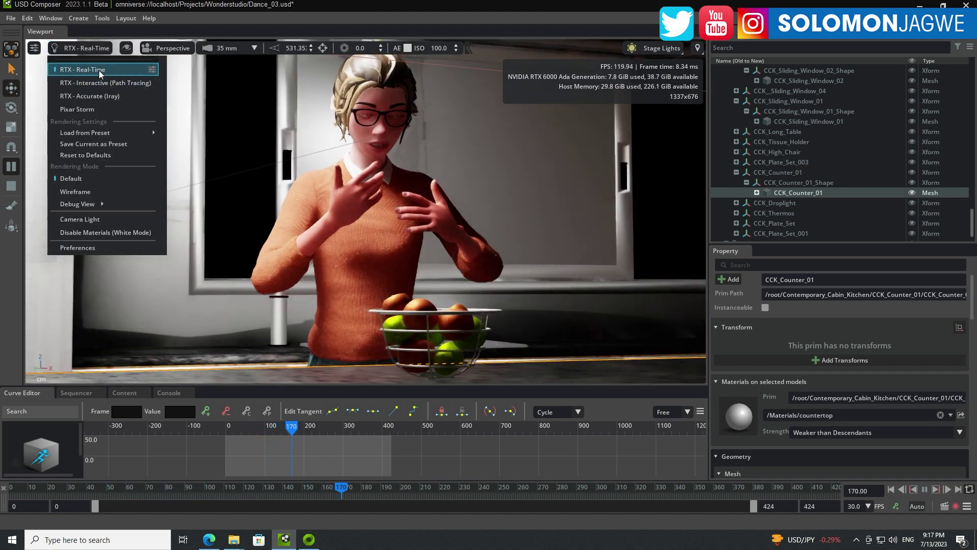
{"action": "left_click", "coordinate": [105, 82]}
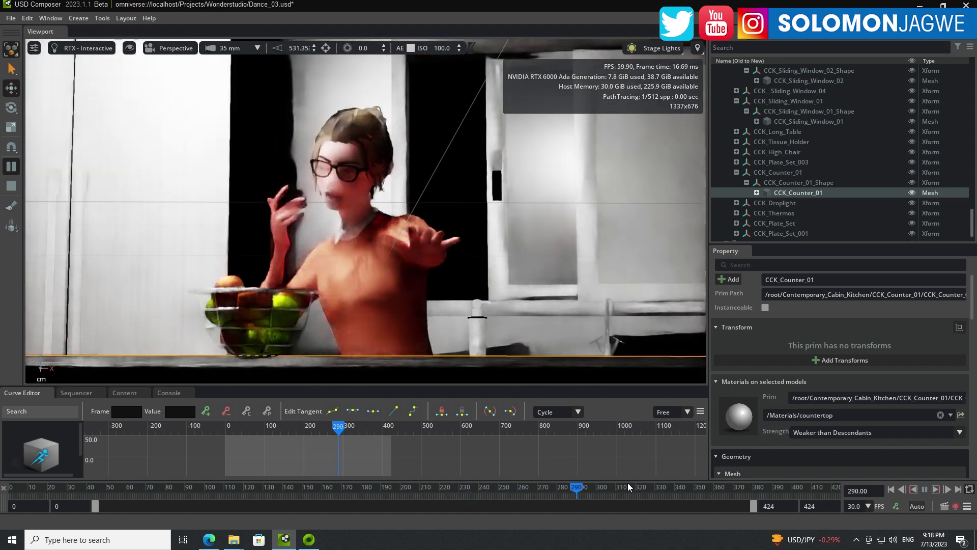
{"action": "left_click", "coordinate": [924, 489]}
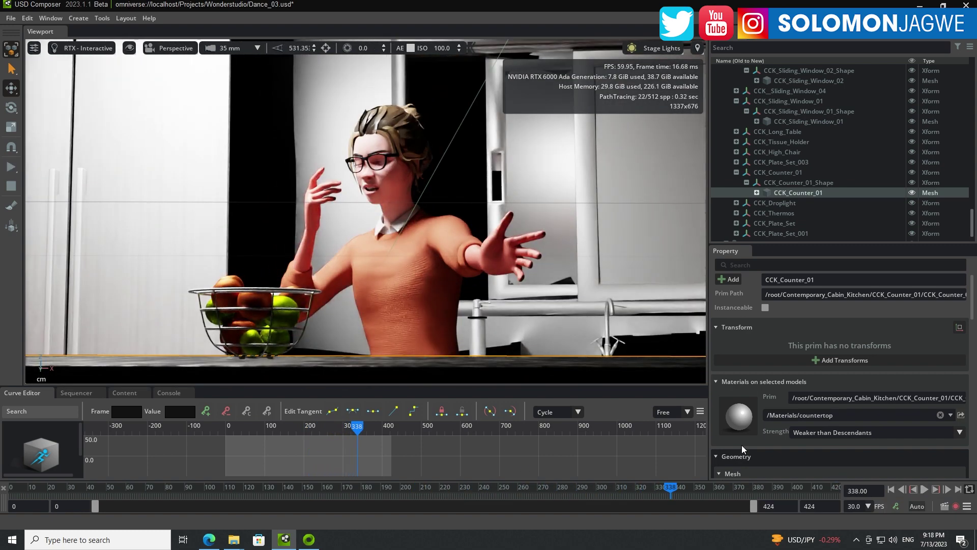
{"action": "mouse_move", "coordinate": [335, 193]}
{"action": "left_mouse_down", "text": "alt"}
{"action": "mouse_move", "coordinate": [402, 241]}
{"action": "mouse_move", "coordinate": [458, 237]}
{"action": "mouse_move", "coordinate": [401, 239]}
{"action": "mouse_move", "coordinate": [414, 239]}
{"action": "left_mouse_up", "text": "alt"}
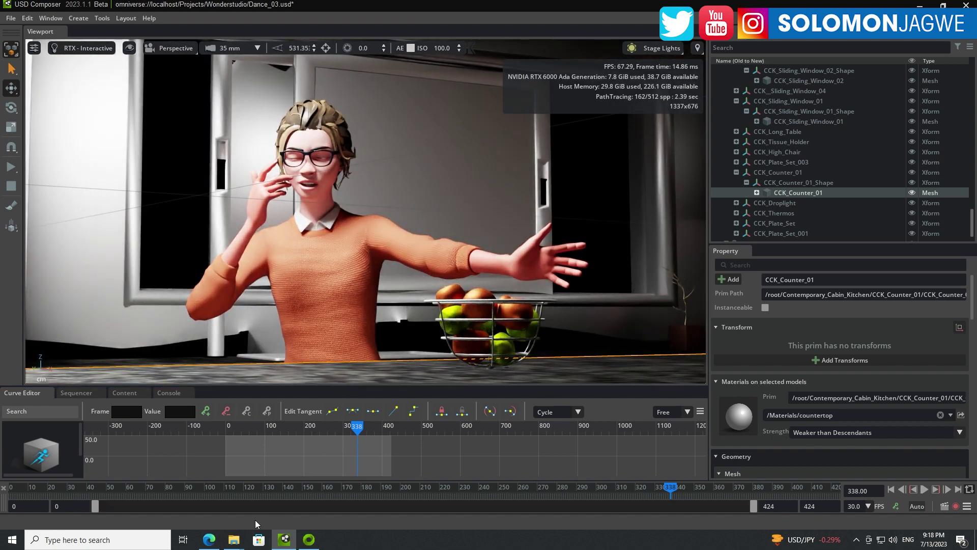
Switch to Microsoft Edge, play the man-singing-songs source clip from near its start, and view the Solo Face and Body project in Wonder Dynamics
{"action": "left_click", "coordinate": [215, 542]}
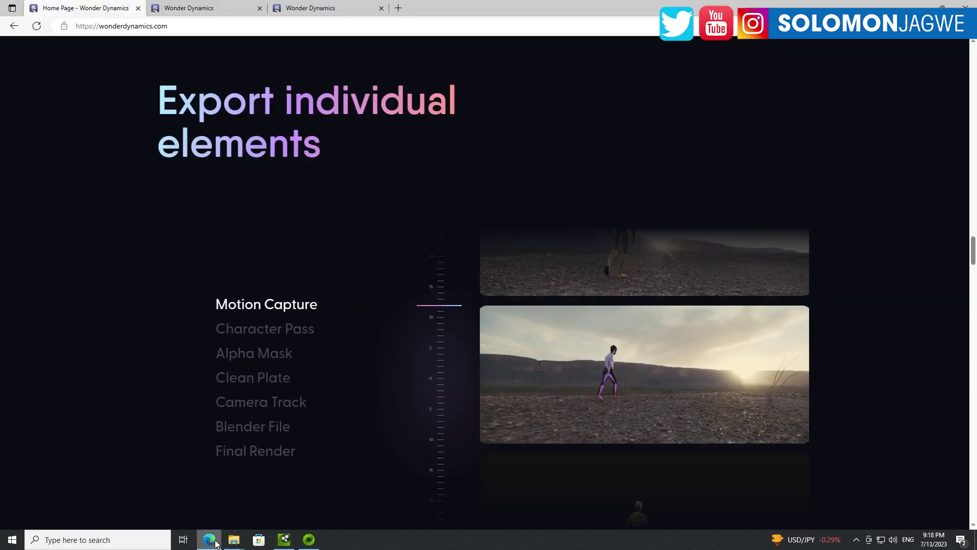
{"action": "left_click", "coordinate": [203, 12]}
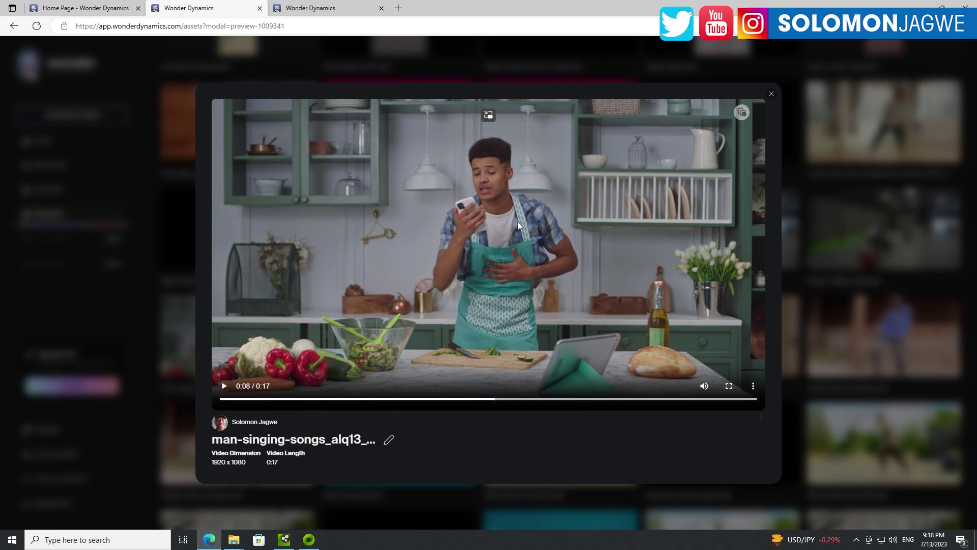
{"action": "left_click", "coordinate": [224, 388]}
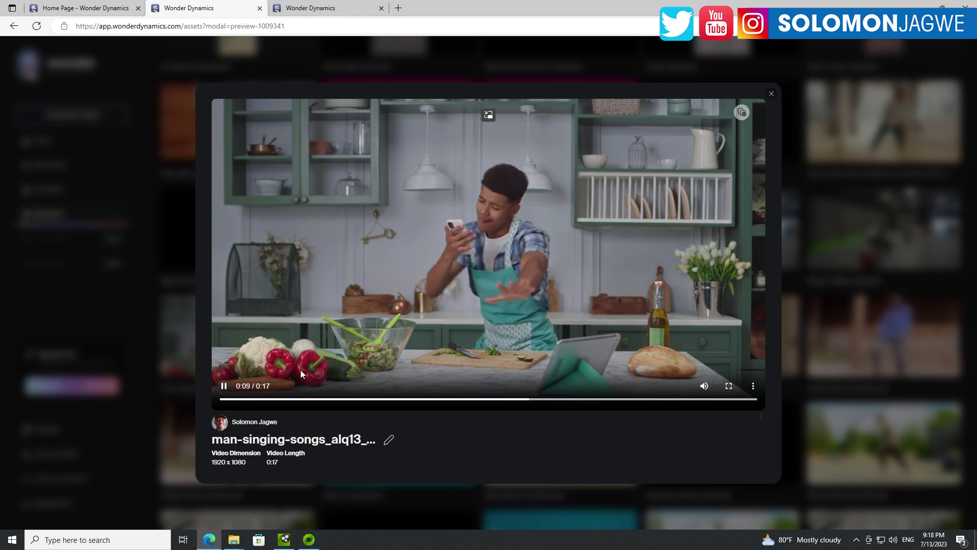
{"action": "left_click", "coordinate": [272, 400]}
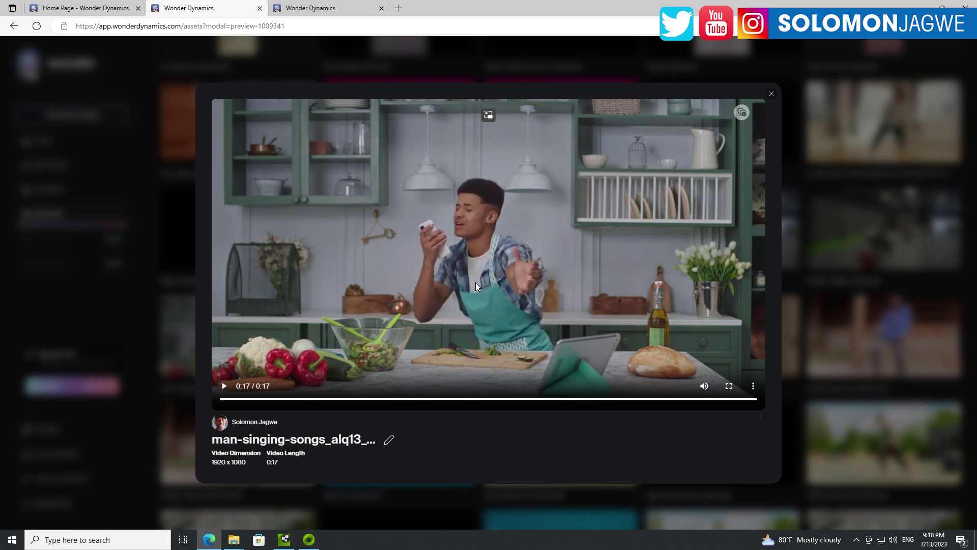
{"action": "left_click", "coordinate": [332, 8]}
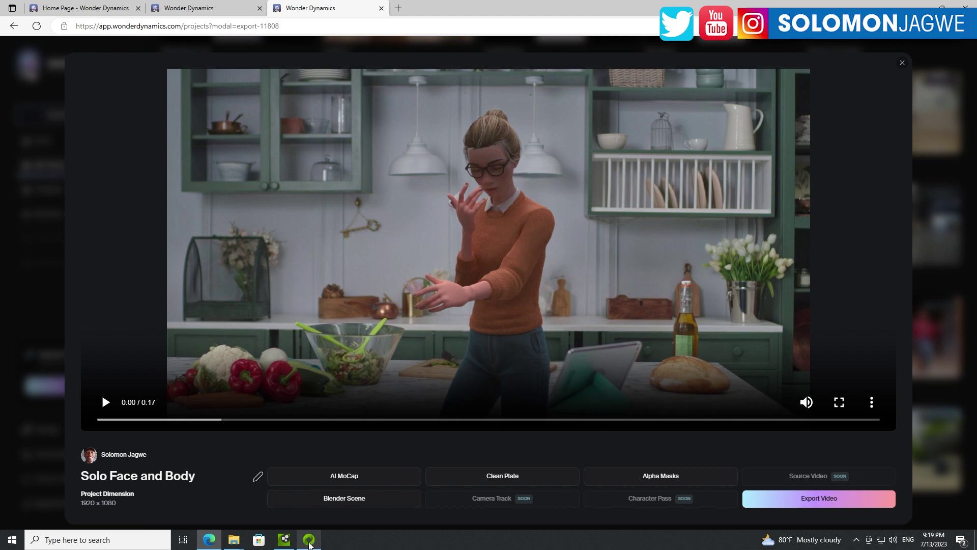
Switch to the Omniverse Launcher and view the Blender 3.6 alpha USD branch details in the Exchange
{"action": "left_click", "coordinate": [309, 539]}
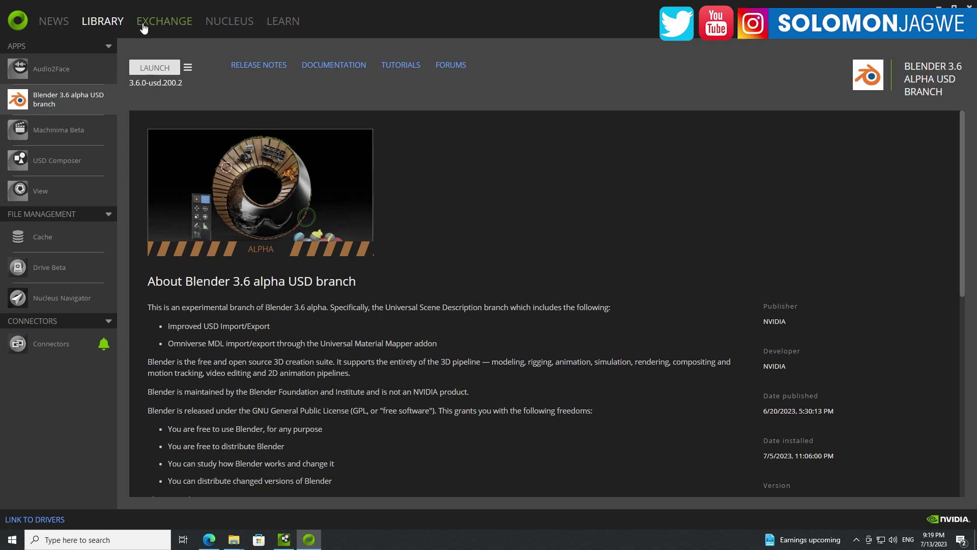
{"action": "left_click", "coordinate": [165, 22]}
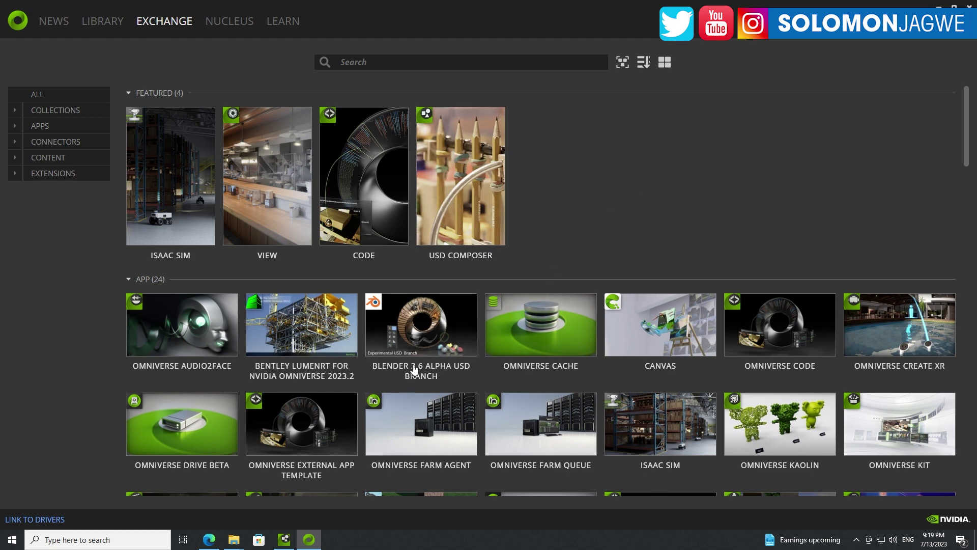
{"action": "left_click", "coordinate": [431, 348]}
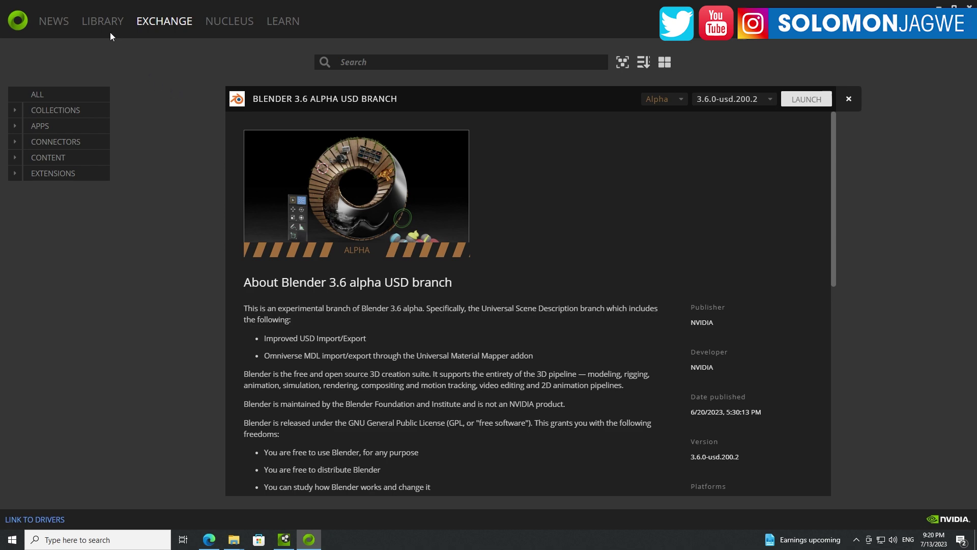
Launch Blender 3.6 alpha USD branch from the launcher's library and dismiss the splash screen
{"action": "left_click", "coordinate": [98, 24]}
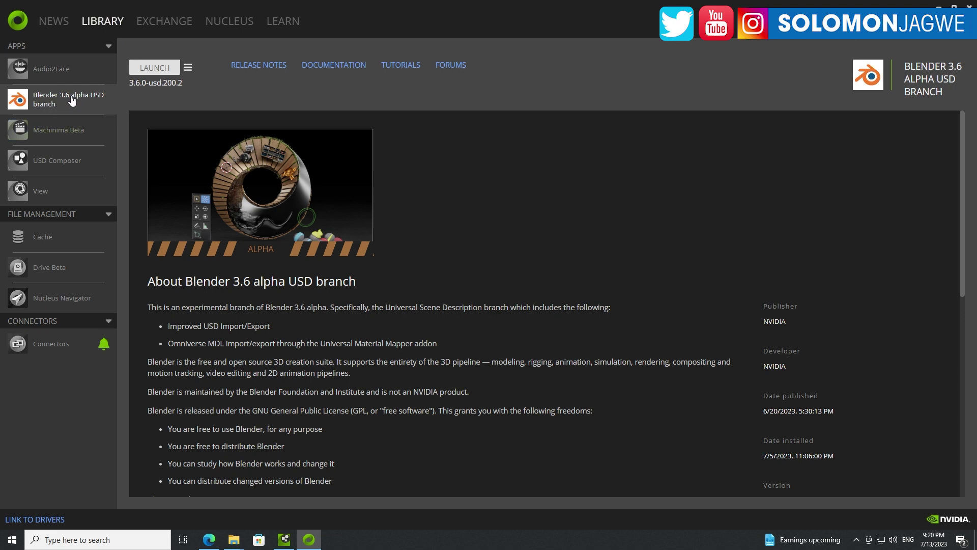
{"action": "left_click", "coordinate": [154, 67]}
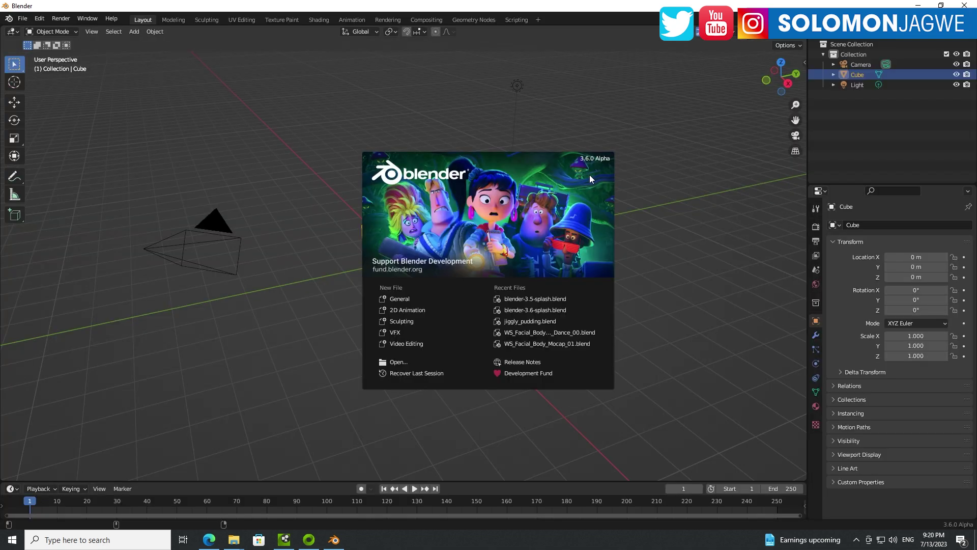
{"action": "left_click", "coordinate": [653, 192]}
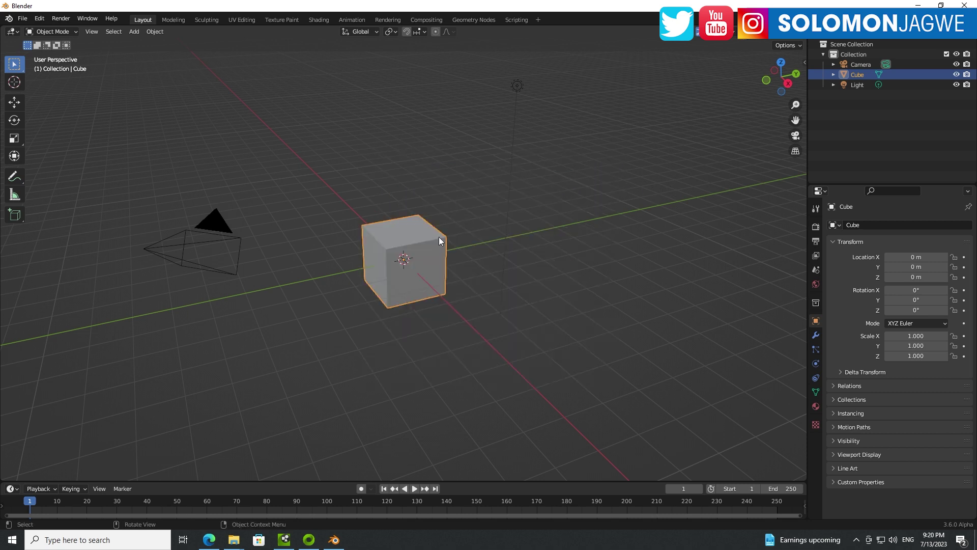
Delete the default cube and open the recent file WS_Facial_Body_Mocap_01_Dance_00.blend
{"action": "key", "text": "Delete"}
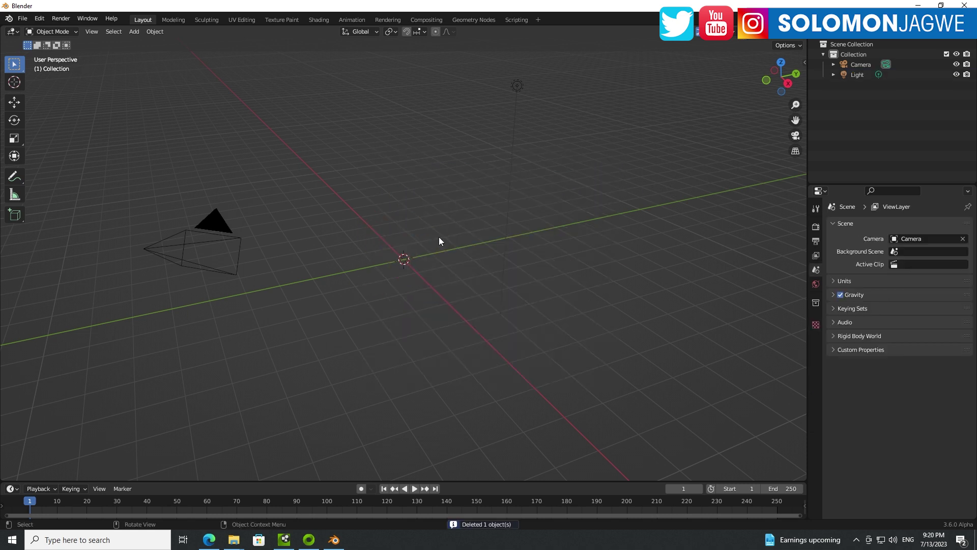
{"action": "left_click", "coordinate": [22, 19]}
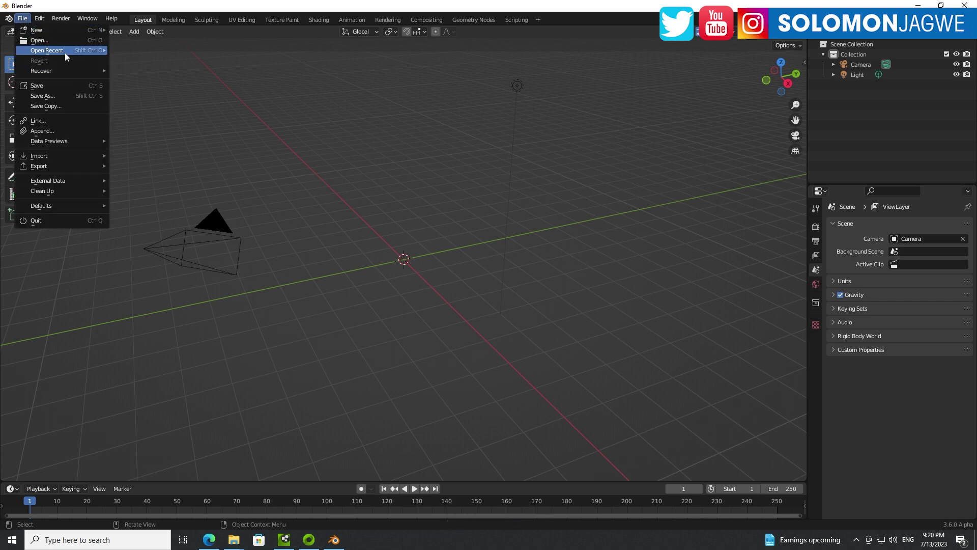
{"action": "mouse_move", "coordinate": [66, 53]}
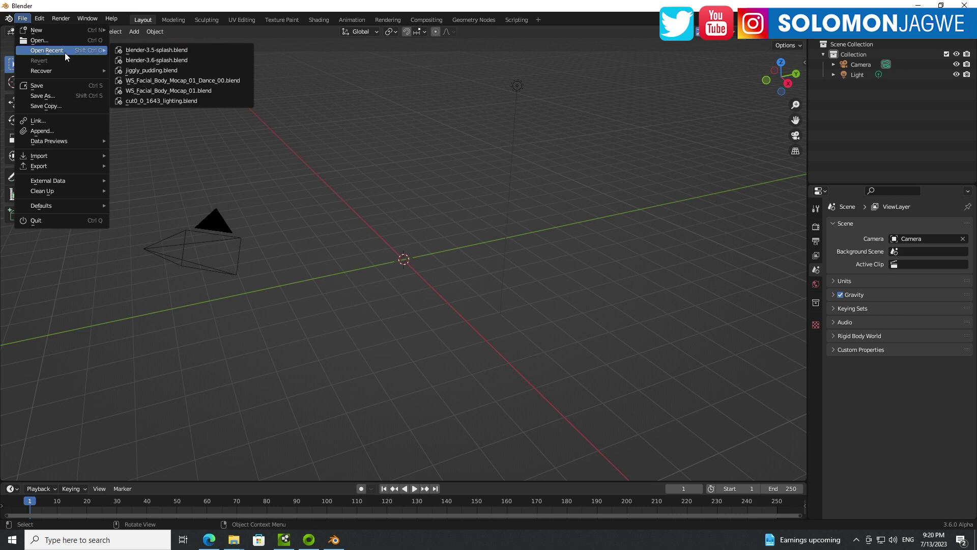
{"action": "left_click", "coordinate": [204, 81]}
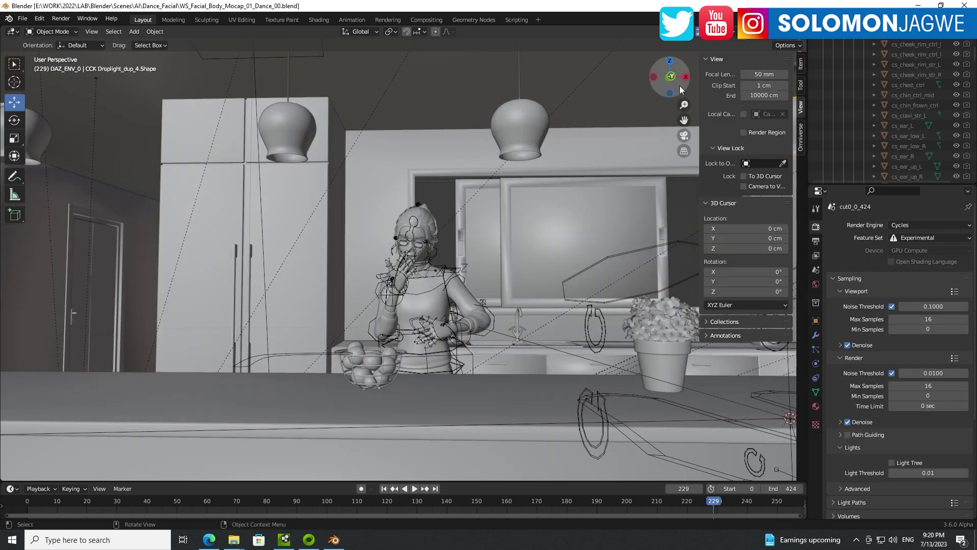
Collapse the objects and DAZ_ROOT collections and hide DAZ_ROOT in the viewport to isolate the character
{"action": "mouse_move", "coordinate": [679, 85]}
{"action": "left_mouse_down"}
{"action": "mouse_move", "coordinate": [545, 89]}
{"action": "mouse_move", "coordinate": [684, 96]}
{"action": "left_mouse_up"}
{"action": "scroll", "coordinate": [684, 120], "scroll_direction": "up", "scroll_amount": 4}
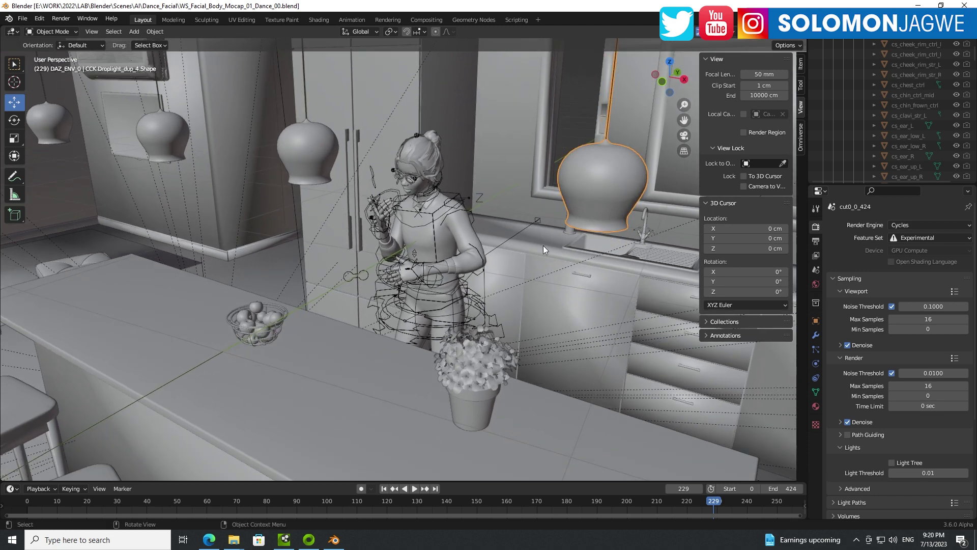
{"action": "scroll", "coordinate": [434, 282], "scroll_direction": "up", "scroll_amount": 2}
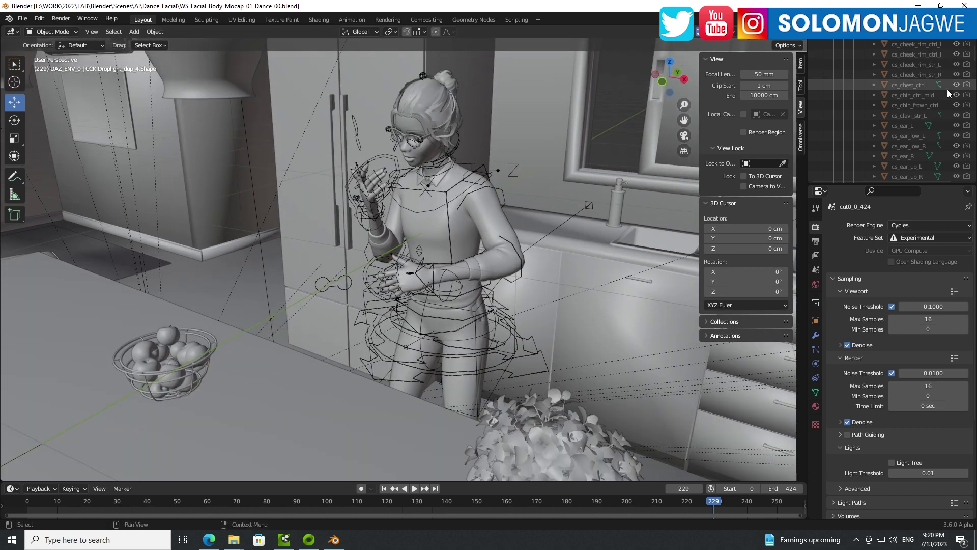
{"action": "scroll", "coordinate": [948, 88], "scroll_direction": "up", "scroll_amount": 15}
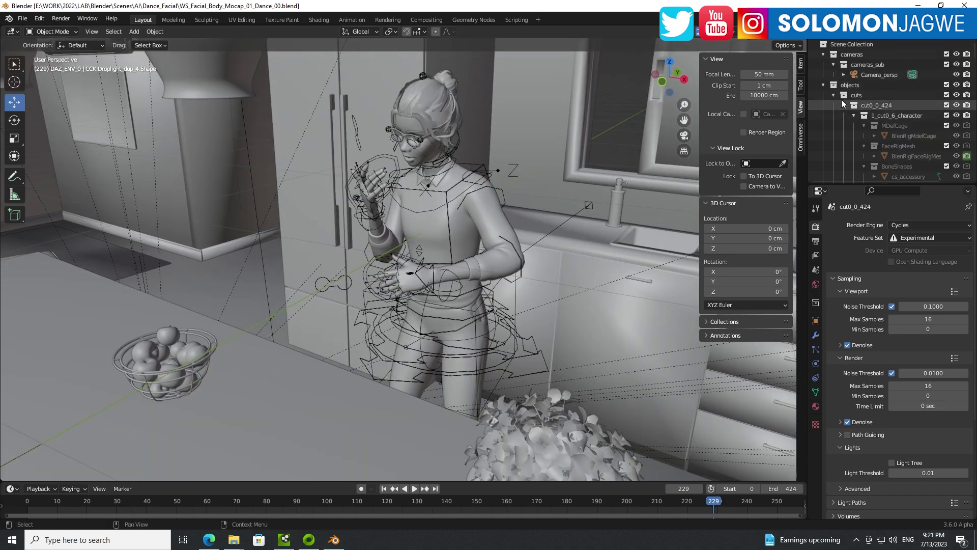
{"action": "left_click", "coordinate": [824, 85]}
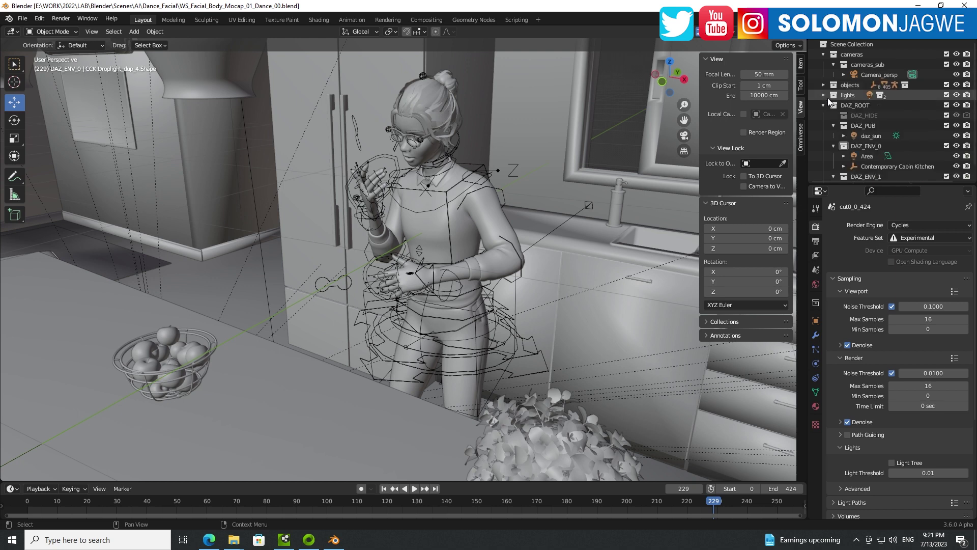
{"action": "left_click", "coordinate": [823, 106]}
{"action": "left_click", "coordinate": [956, 105]}
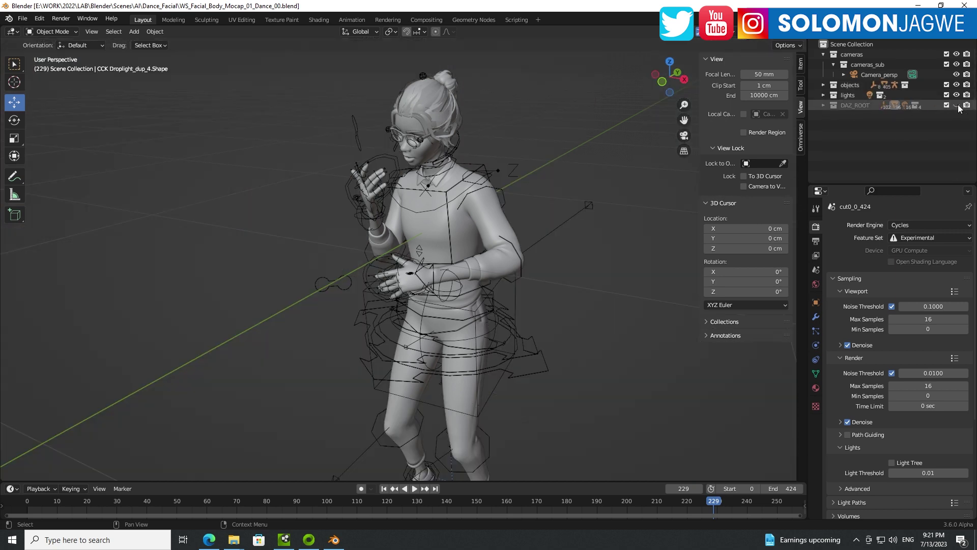
{"action": "left_click_drag", "start_coordinate": [675, 89], "coordinate": [651, 160]}
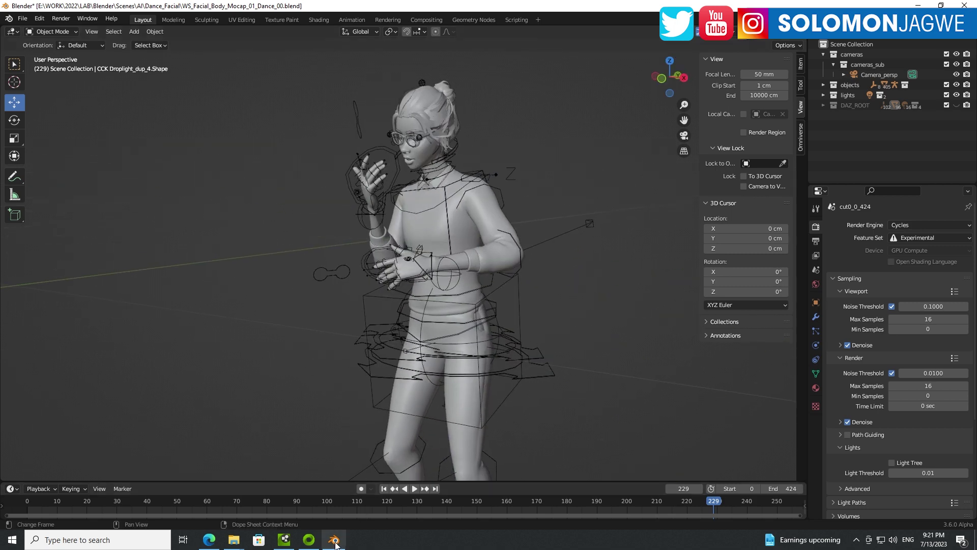
Switch to Microsoft Edge, play the Solo Face and Body result, and compare it with the man-singing-songs source clip
{"action": "left_click", "coordinate": [219, 543]}
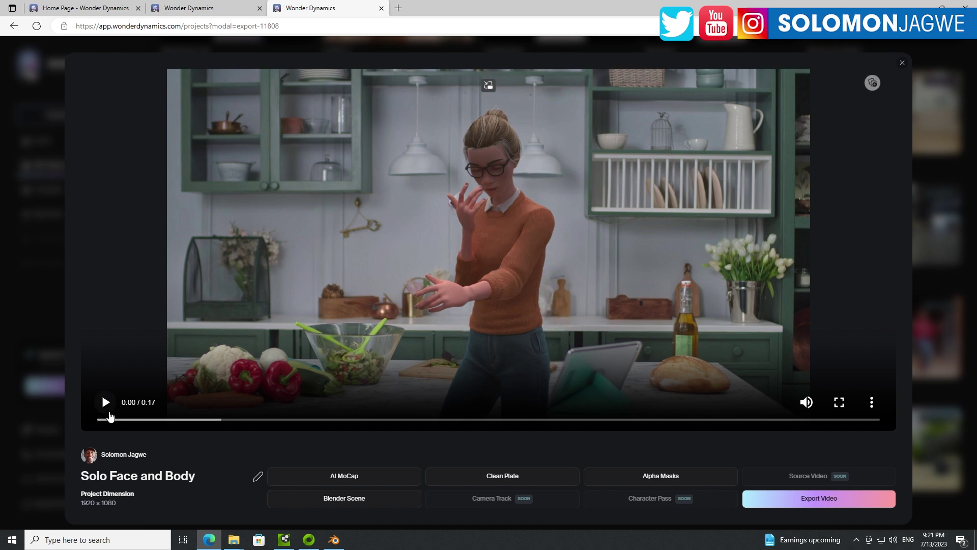
{"action": "left_click", "coordinate": [106, 402]}
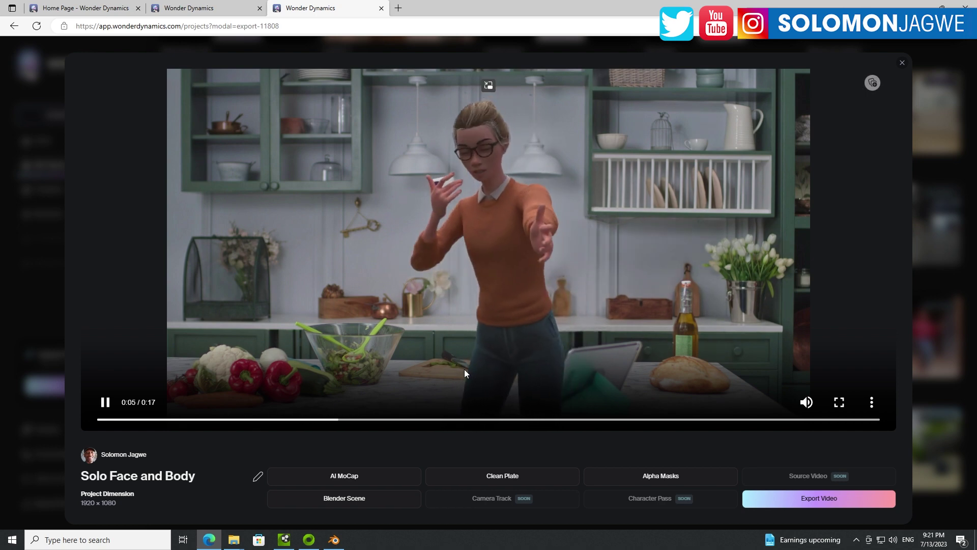
{"action": "left_click", "coordinate": [192, 9]}
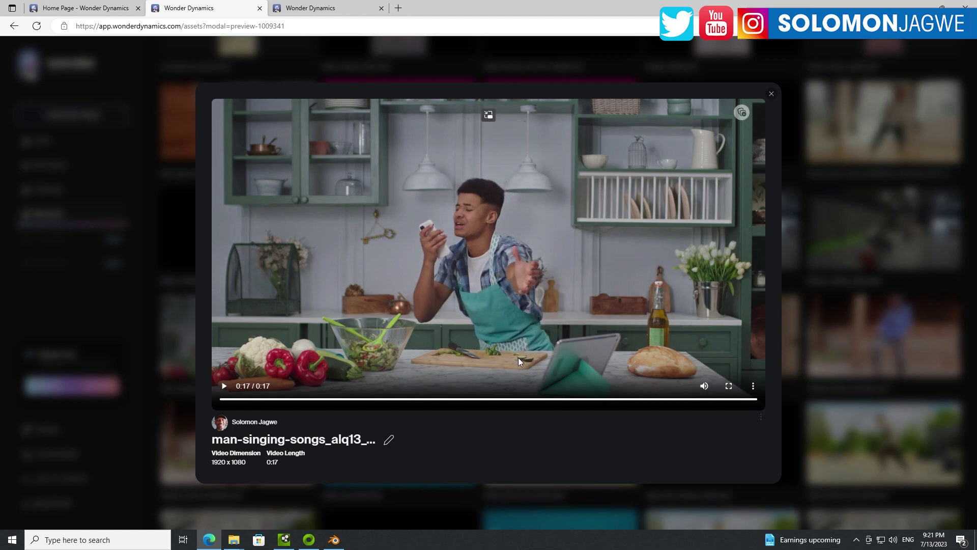
{"action": "left_click", "coordinate": [330, 10]}
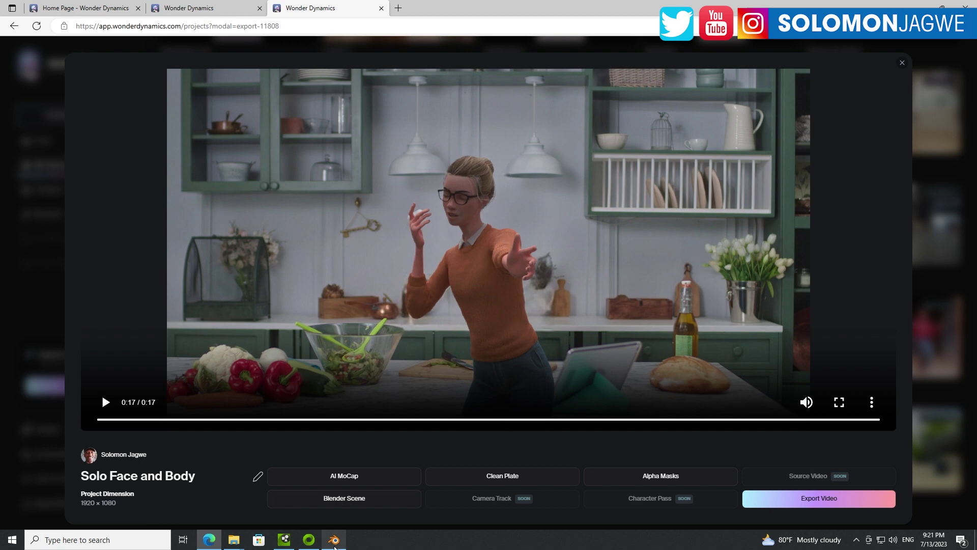
Switch back to Blender and change the viewport shading to show the character's materials and textures
{"action": "left_click", "coordinate": [333, 483]}
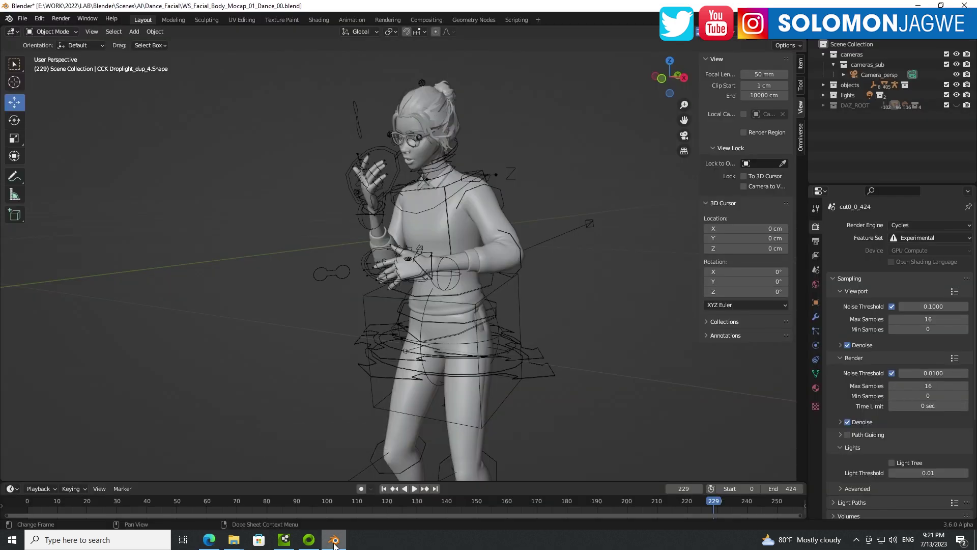
{"action": "left_click", "coordinate": [780, 38]}
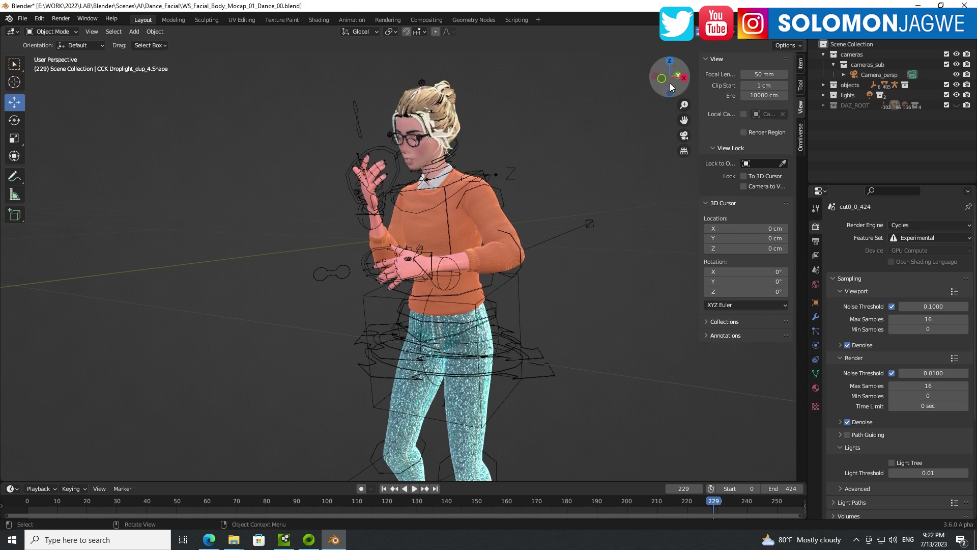
{"action": "mouse_move", "coordinate": [675, 88]}
{"action": "left_mouse_down"}
{"action": "mouse_move", "coordinate": [656, 79]}
{"action": "mouse_move", "coordinate": [668, 82]}
{"action": "left_mouse_up"}
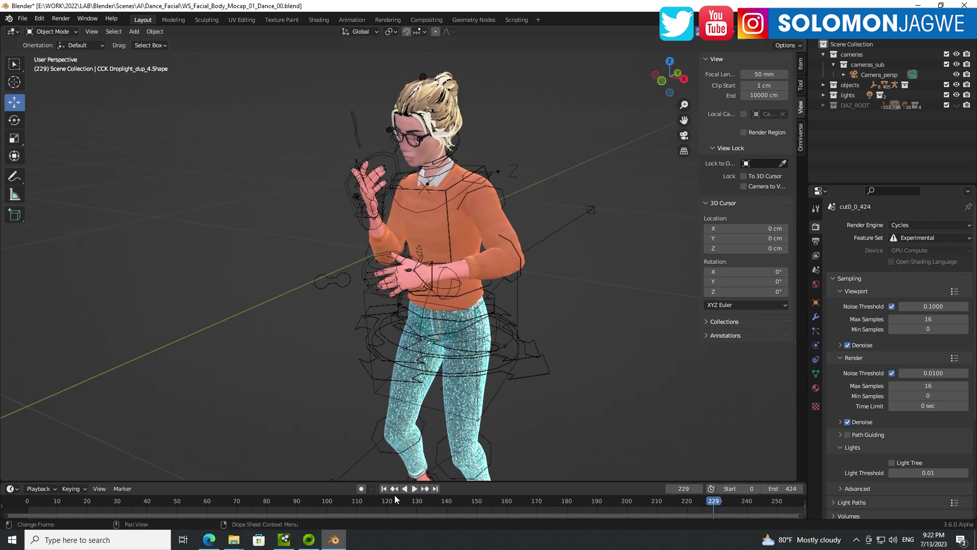
Play the character's animation from the start and examine the leg and foot motion
{"action": "left_click", "coordinate": [384, 488]}
{"action": "left_click", "coordinate": [414, 487]}
{"action": "left_click_drag", "start_coordinate": [667, 84], "coordinate": [669, 78]}
{"action": "left_click_drag", "start_coordinate": [683, 120], "coordinate": [684, 45]}
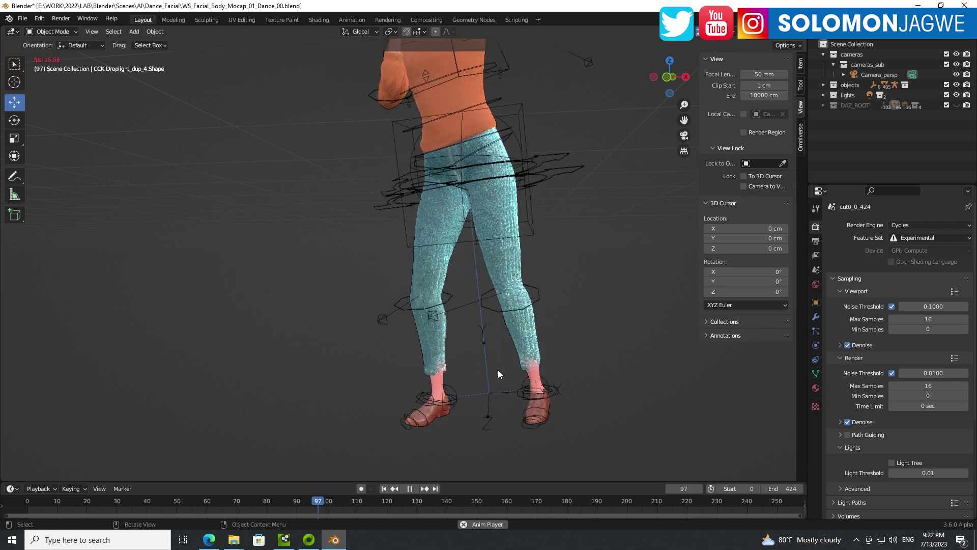
Switch to Microsoft Edge, play and pause the man-singing-songs source clip, and return to the Solo Face and Body result
{"action": "left_click_drag", "start_coordinate": [676, 86], "coordinate": [670, 95]}
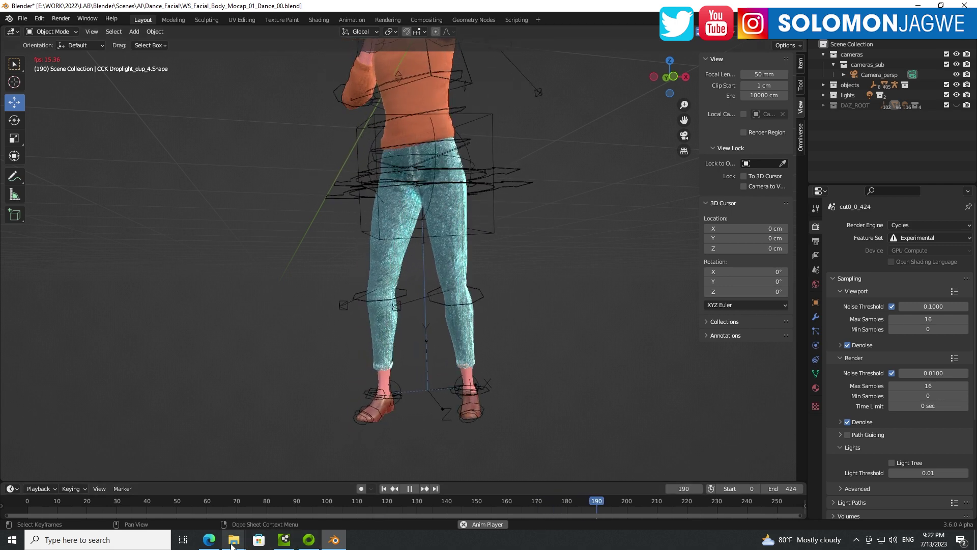
{"action": "left_click", "coordinate": [209, 540]}
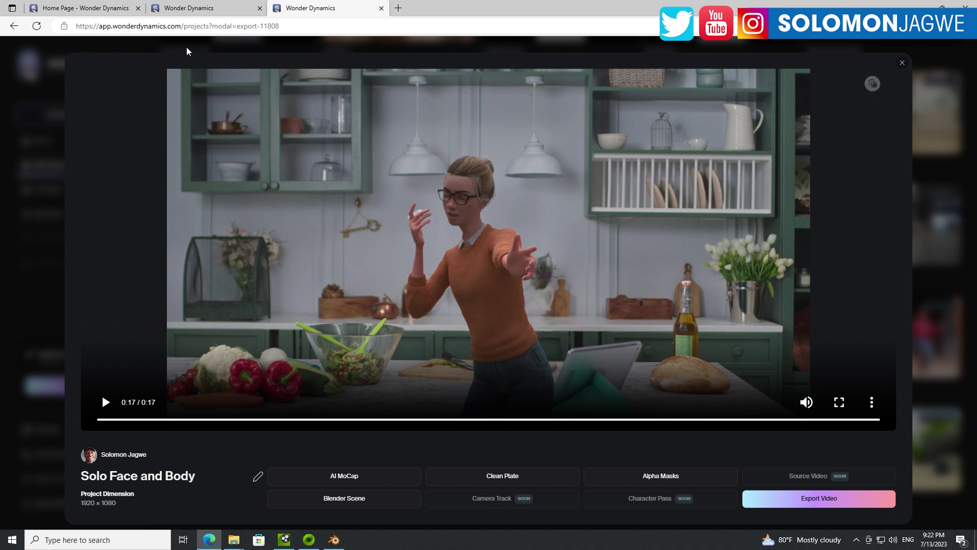
{"action": "left_click", "coordinate": [193, 12]}
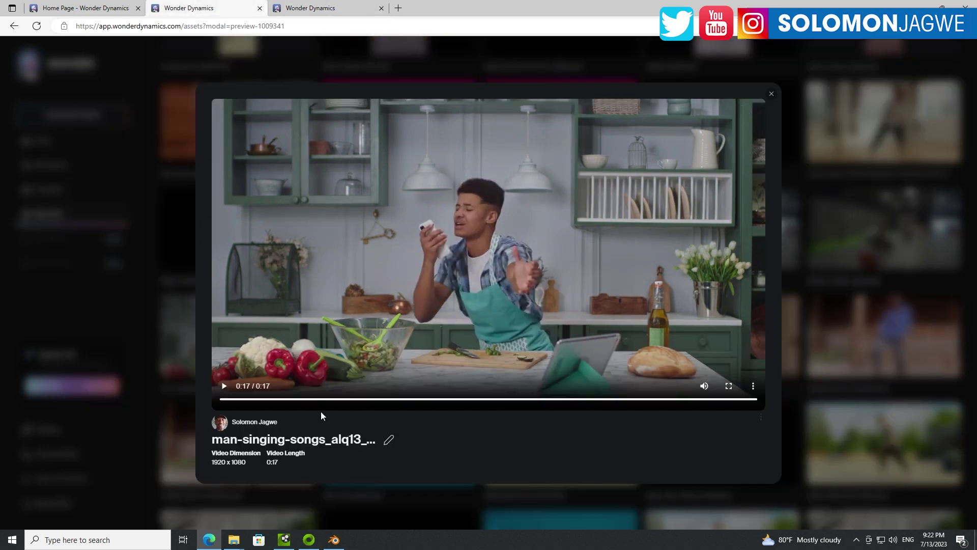
{"action": "left_click", "coordinate": [223, 386]}
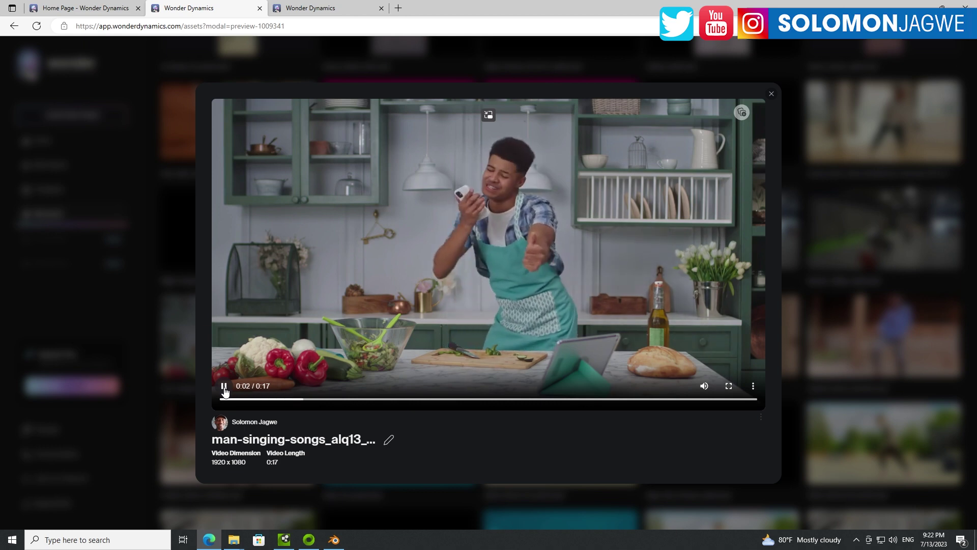
{"action": "left_click", "coordinate": [446, 355]}
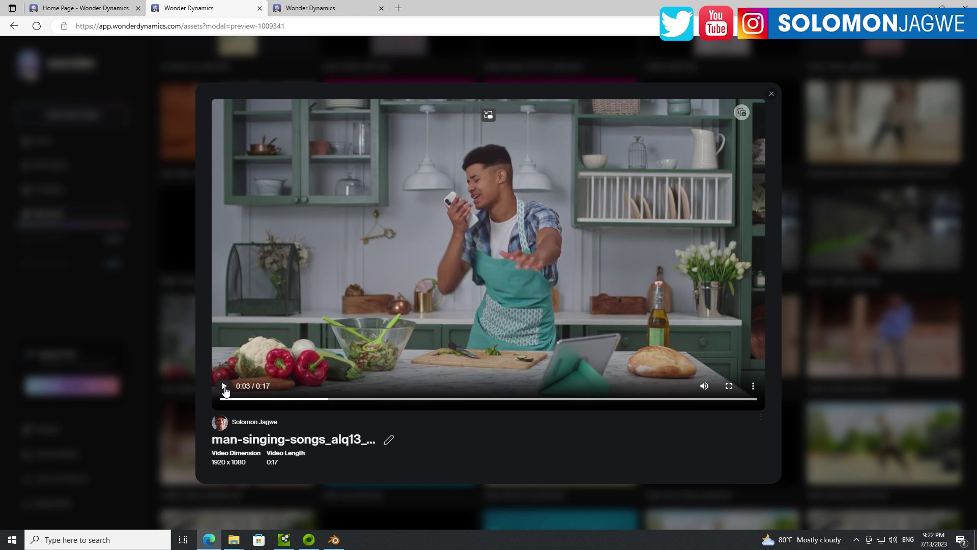
{"action": "left_click", "coordinate": [225, 390]}
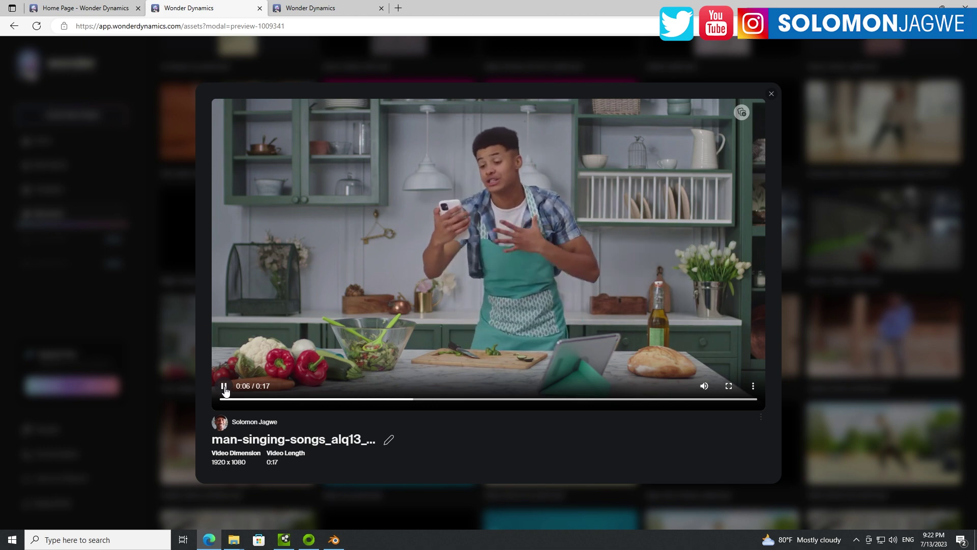
{"action": "left_click", "coordinate": [325, 7]}
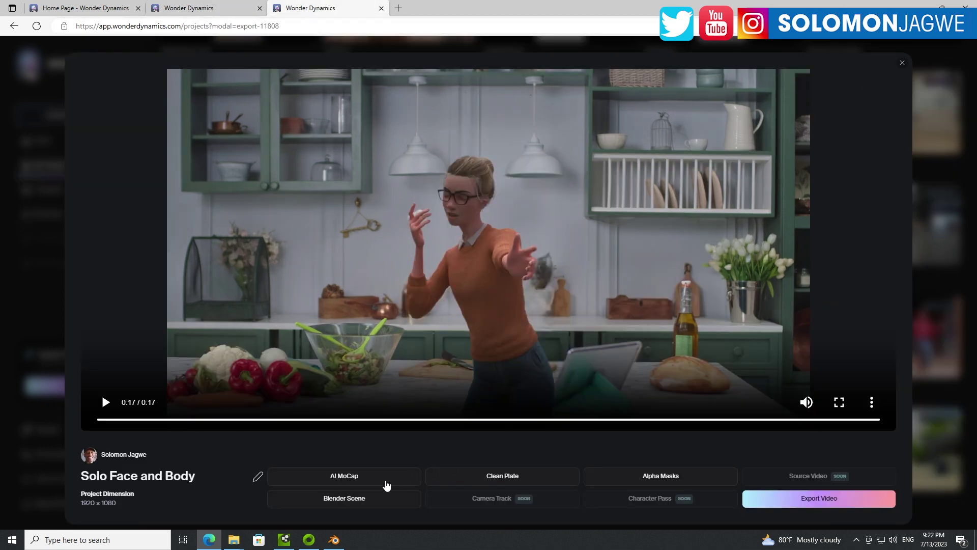
Switch back to Blender, watch the full-body character animation from another angle, and stop the playback
{"action": "key", "text": "alt+Tab"}
{"action": "scroll", "coordinate": [419, 197], "scroll_direction": "down", "scroll_amount": 2}
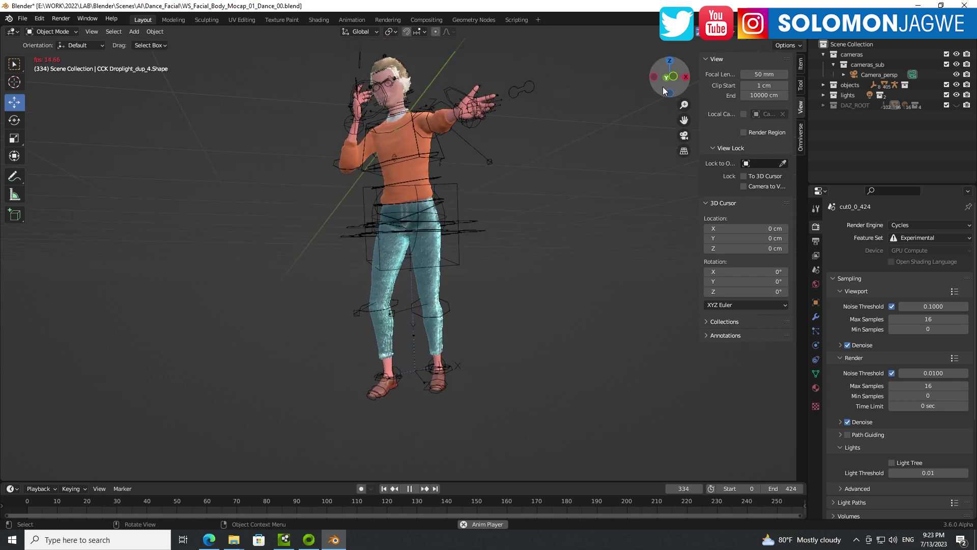
{"action": "mouse_move", "coordinate": [662, 86]}
{"action": "left_mouse_down"}
{"action": "mouse_move", "coordinate": [692, 86]}
{"action": "mouse_move", "coordinate": [667, 84]}
{"action": "mouse_move", "coordinate": [676, 93]}
{"action": "left_mouse_up"}
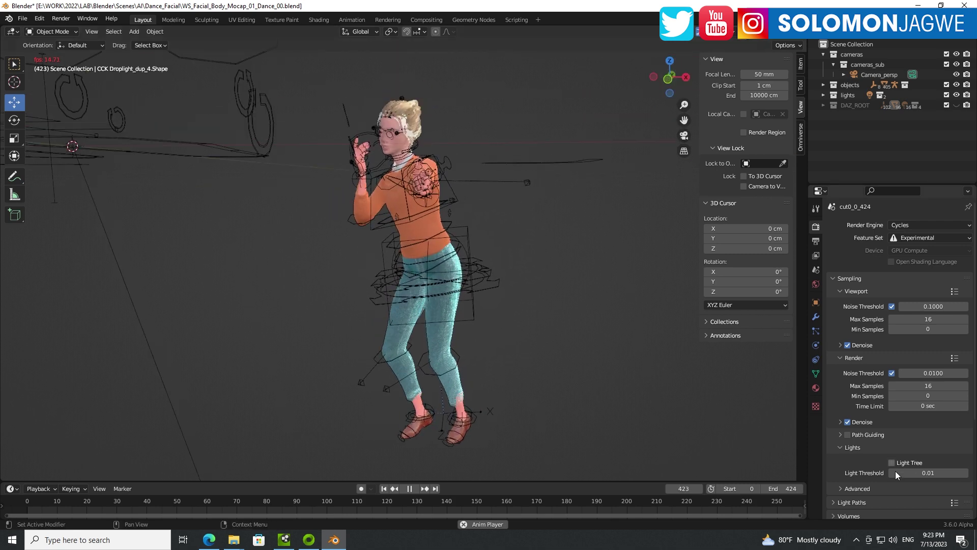
{"action": "left_click", "coordinate": [410, 489]}
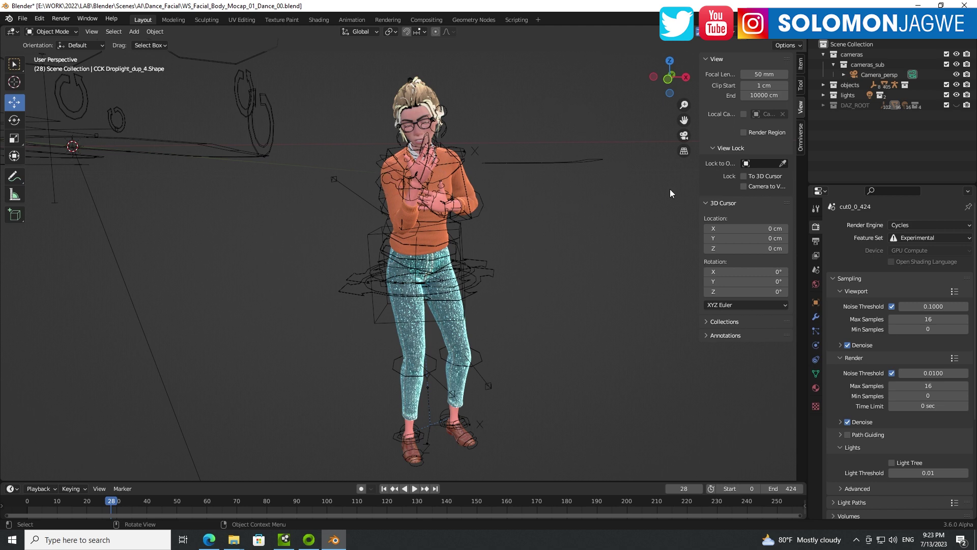
Unhide the DAZ_ROOT collection in the viewport to bring back the kitchen around the character
{"action": "left_click", "coordinate": [957, 104]}
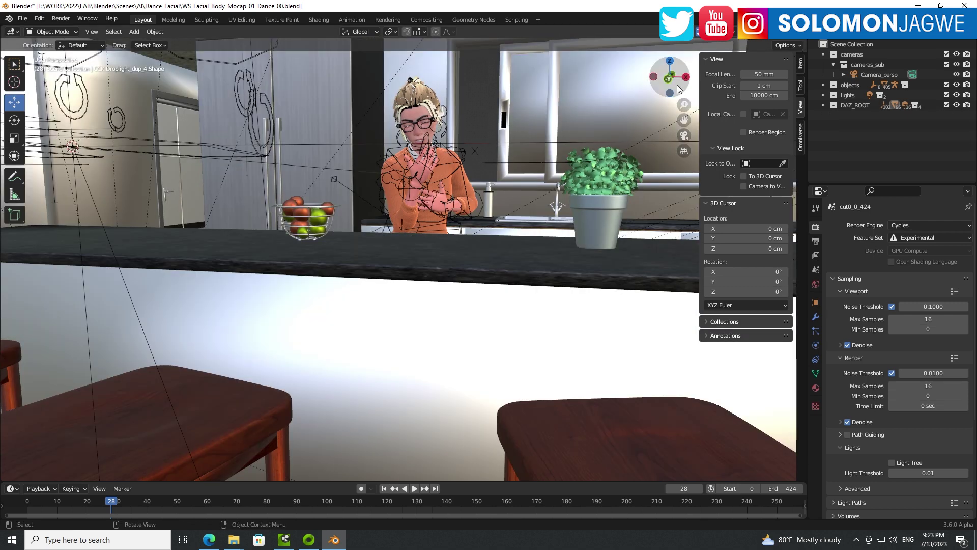
{"action": "left_click_drag", "start_coordinate": [677, 85], "coordinate": [379, 114]}
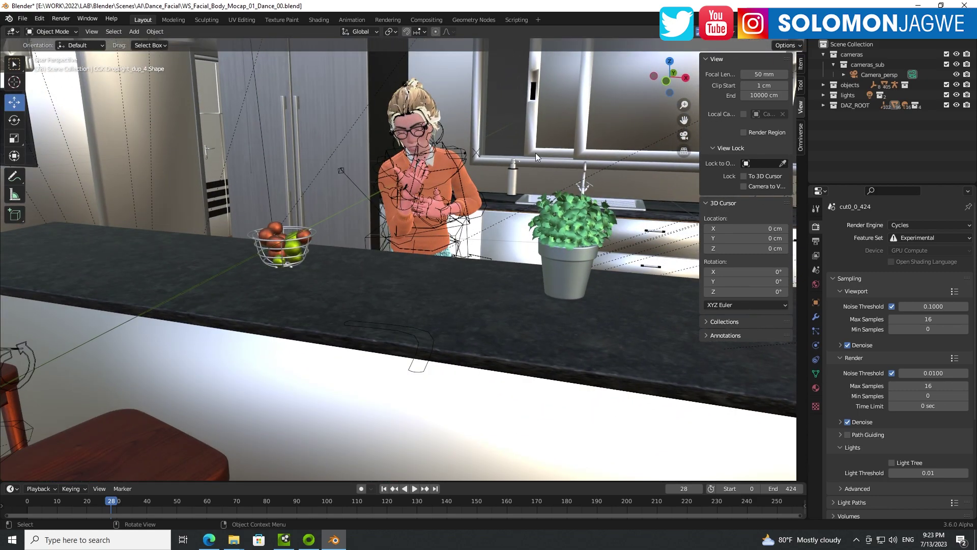
Open the Omniverse Nucleus USD export dialog and move it to a clear spot over the viewport
{"action": "left_click", "coordinate": [801, 138]}
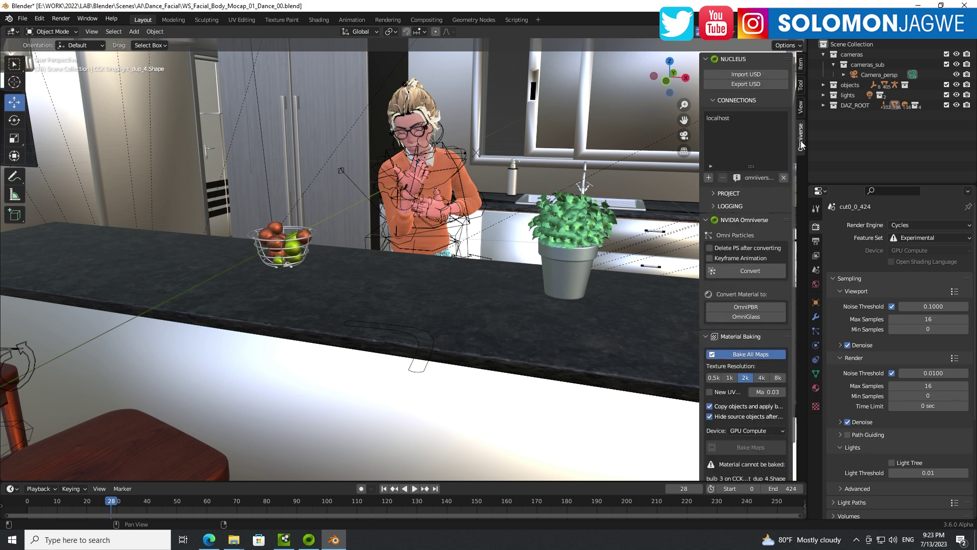
{"action": "left_click", "coordinate": [741, 84]}
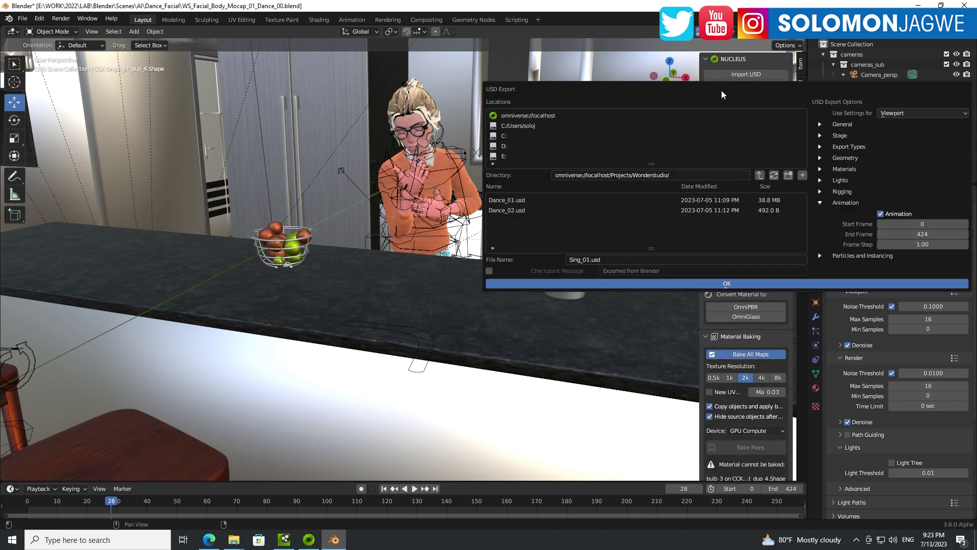
{"action": "left_click_drag", "start_coordinate": [721, 90], "coordinate": [389, 107]}
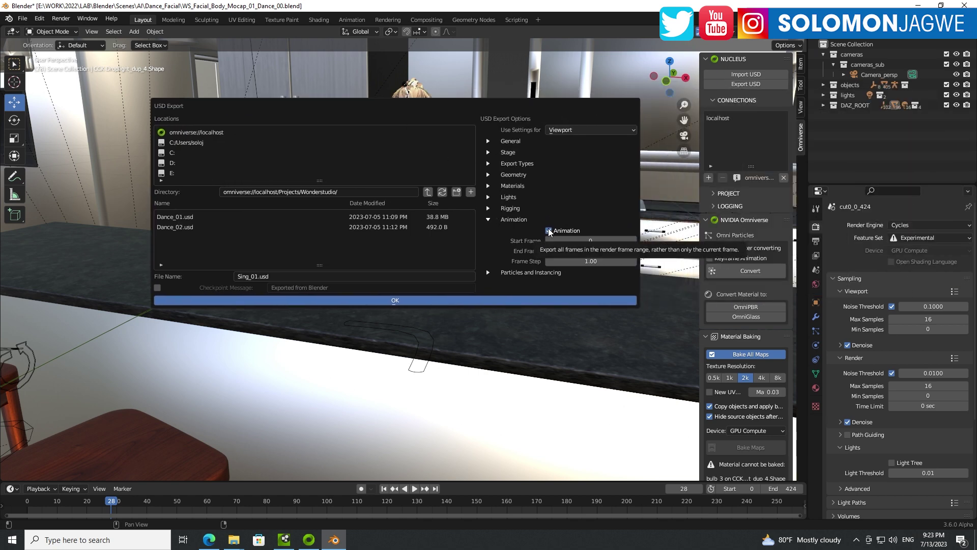
Review the General, Geometry and Materials export options, and collapse General and Geometry again
{"action": "left_click", "coordinate": [487, 142]}
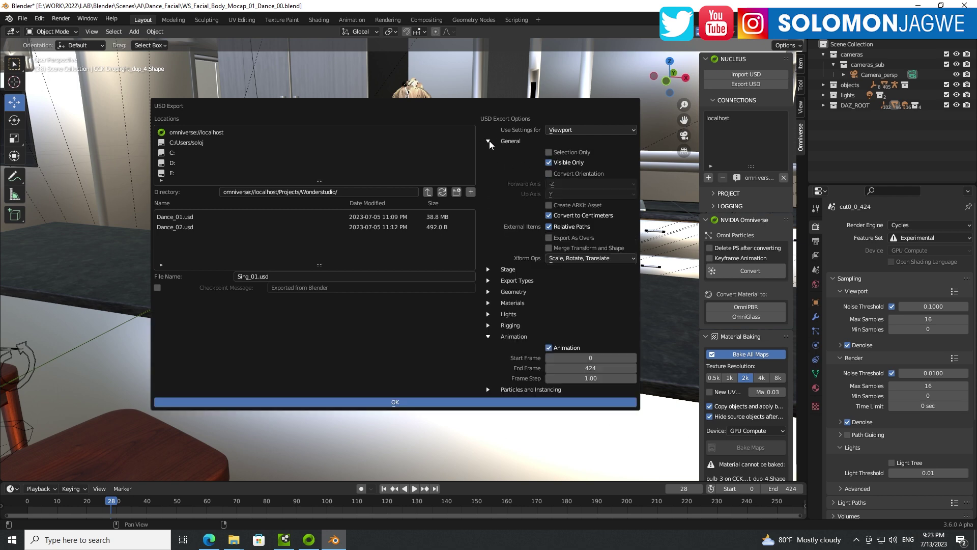
{"action": "left_click", "coordinate": [488, 303]}
{"action": "left_click", "coordinate": [488, 292]}
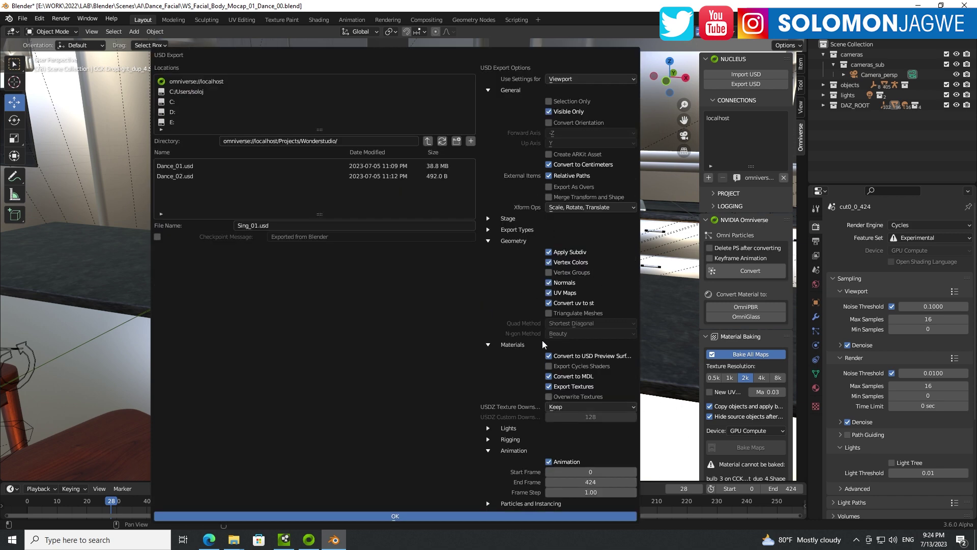
{"action": "left_click", "coordinate": [488, 90]}
{"action": "left_click", "coordinate": [488, 123]}
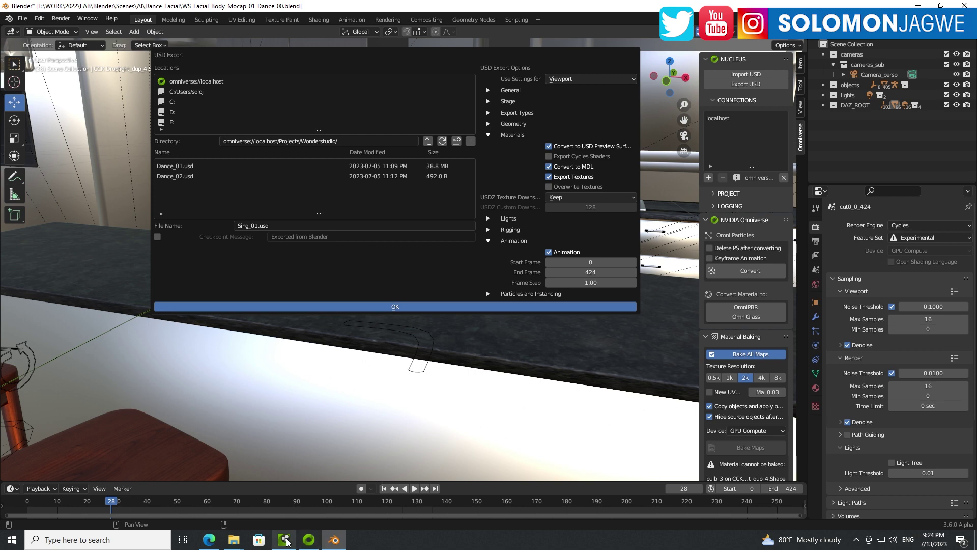
Switch to Omniverse Launcher and view the USD Composer page in the library
{"action": "mouse_move", "coordinate": [287, 541]}
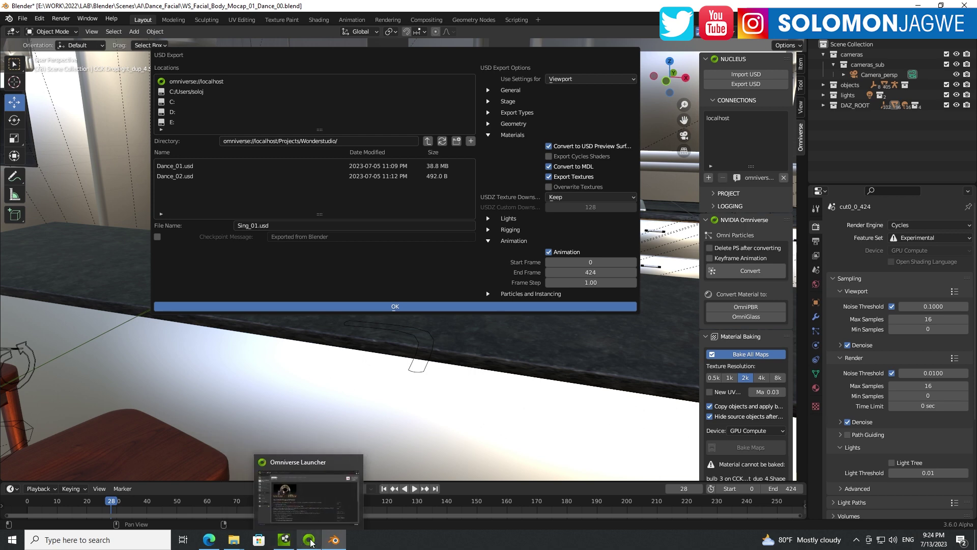
{"action": "left_click", "coordinate": [309, 539]}
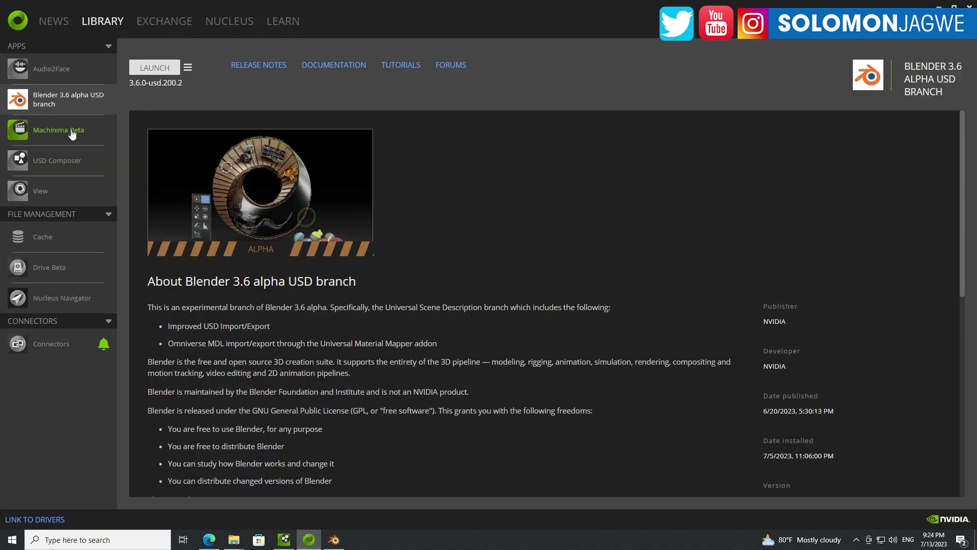
{"action": "left_click", "coordinate": [61, 166]}
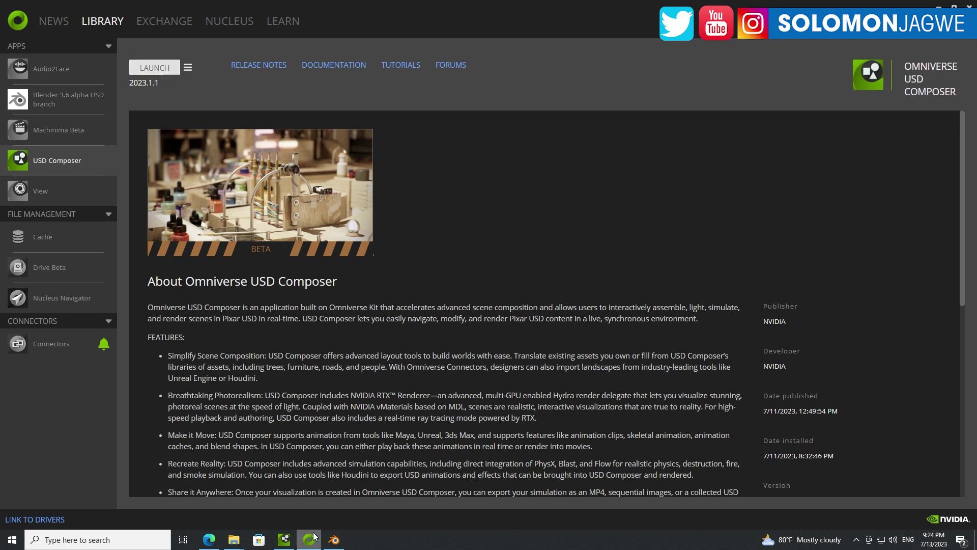
Switch to USD Composer and apply the Default layout
{"action": "left_click", "coordinate": [284, 541]}
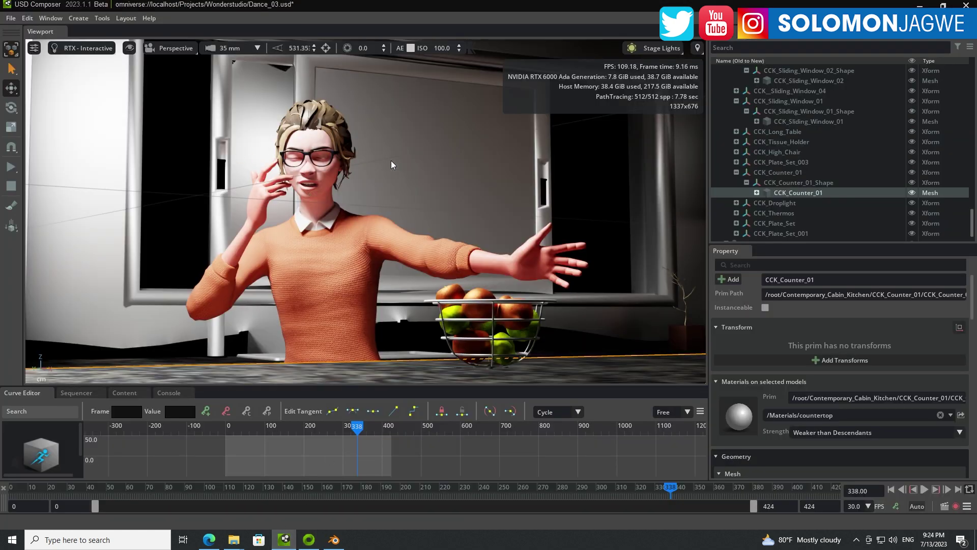
{"action": "left_click", "coordinate": [125, 19]}
{"action": "left_click", "coordinate": [133, 37]}
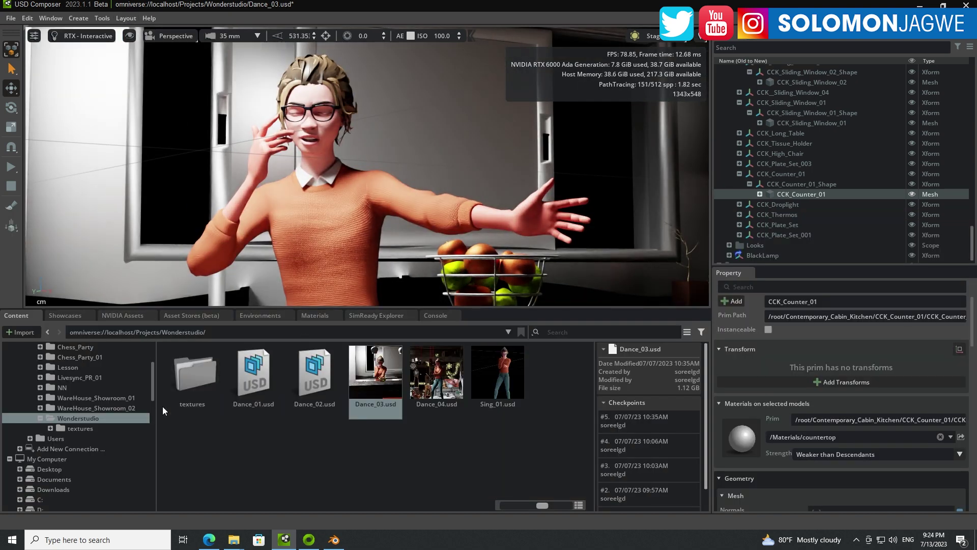
Browse the localhost Projects folder and open its Wonderstudio folder to see the exported USD files
{"action": "left_click_drag", "start_coordinate": [152, 390], "coordinate": [158, 364]}
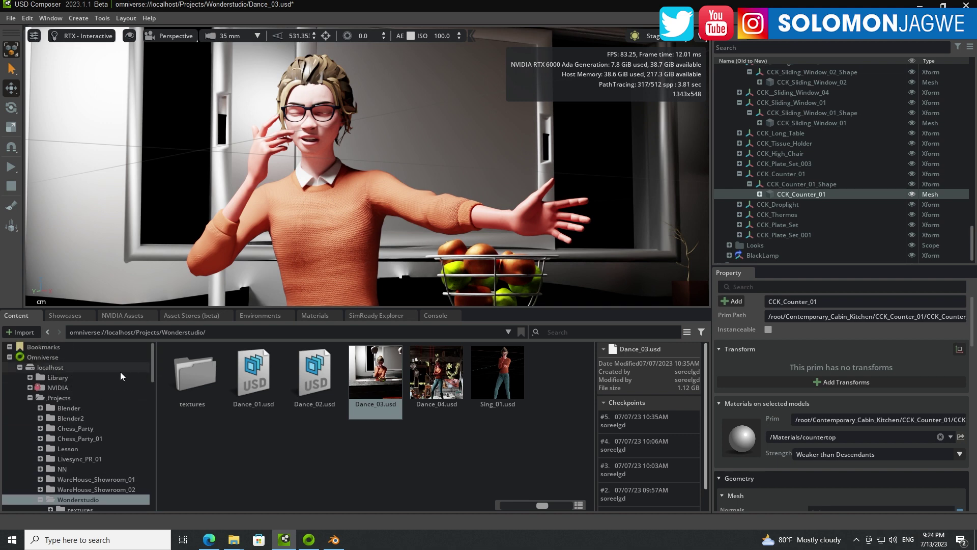
{"action": "left_click", "coordinate": [63, 396]}
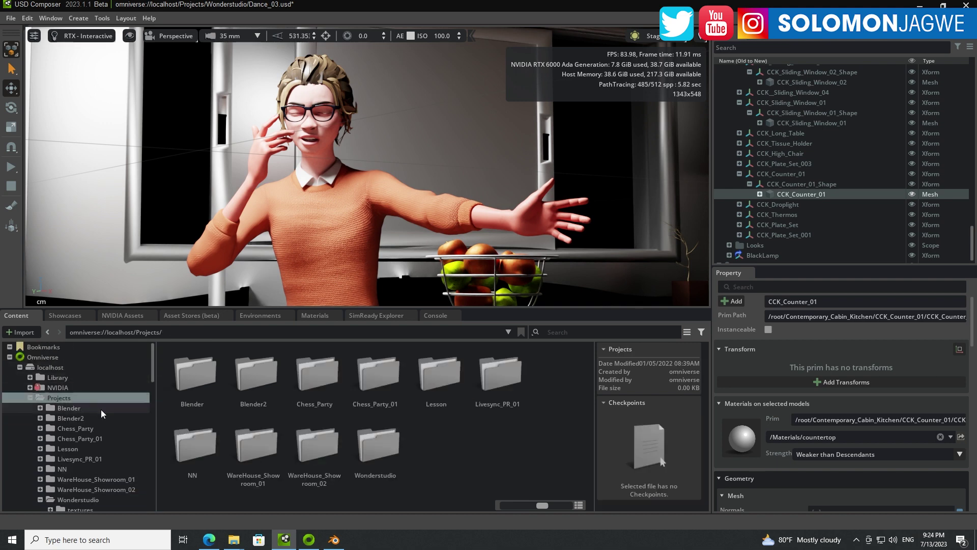
{"action": "scroll", "coordinate": [123, 425], "scroll_direction": "down", "scroll_amount": 3}
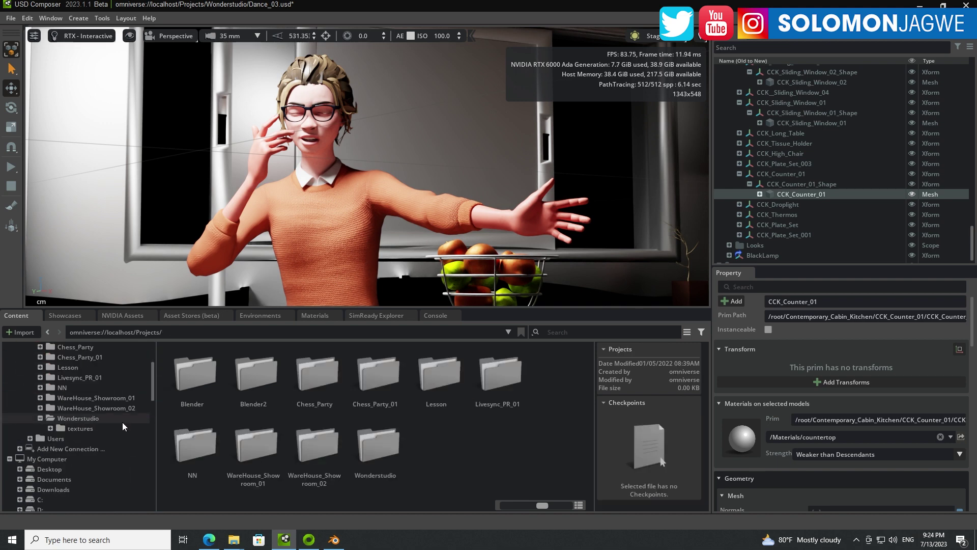
{"action": "left_click", "coordinate": [84, 418]}
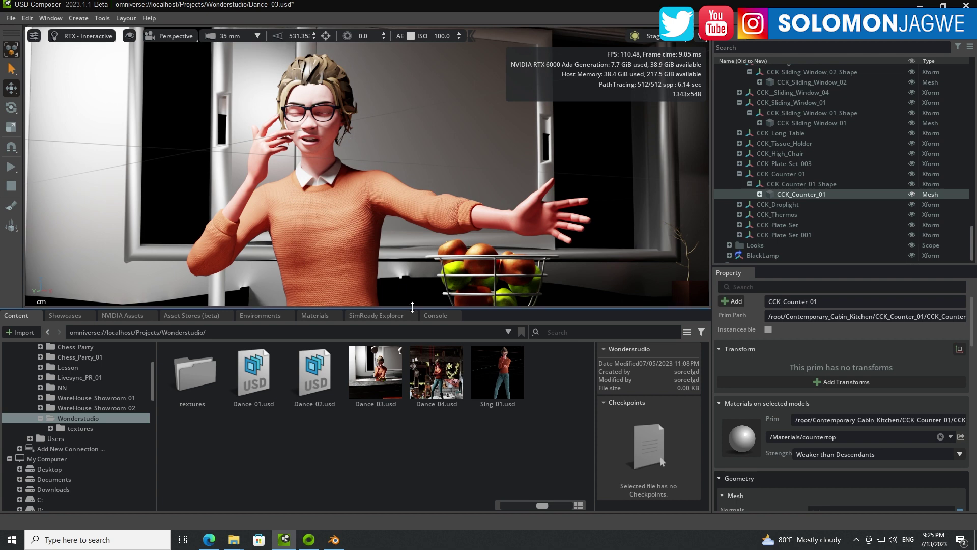
Enlarge the viewport by shrinking the content browser, and set the renderer to RTX - Real-Time
{"action": "left_click_drag", "start_coordinate": [412, 307], "coordinate": [398, 403]}
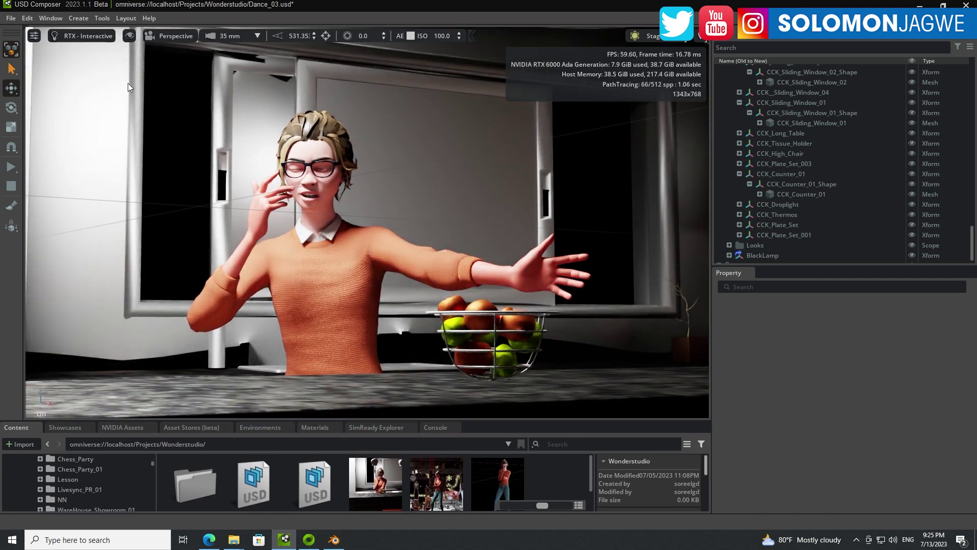
{"action": "left_click", "coordinate": [88, 38]}
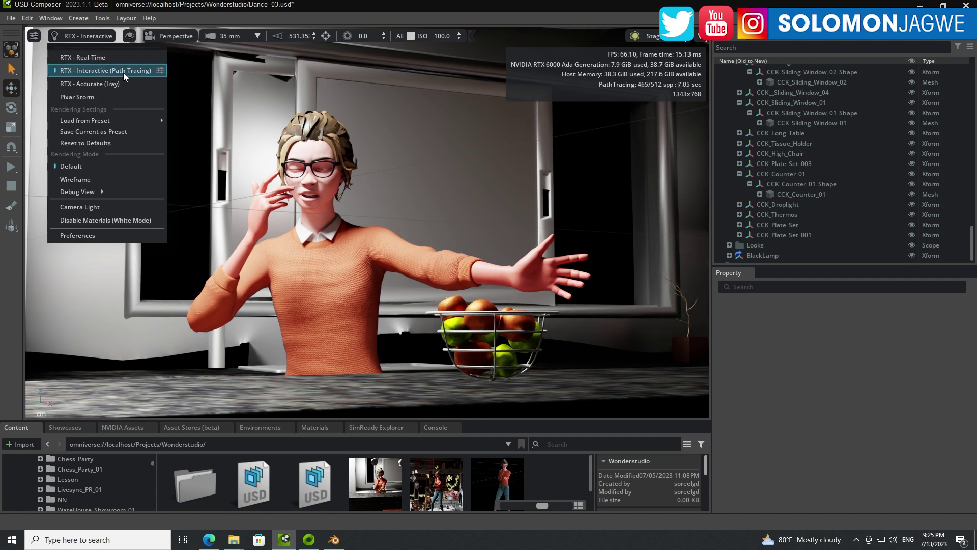
{"action": "left_click", "coordinate": [91, 57]}
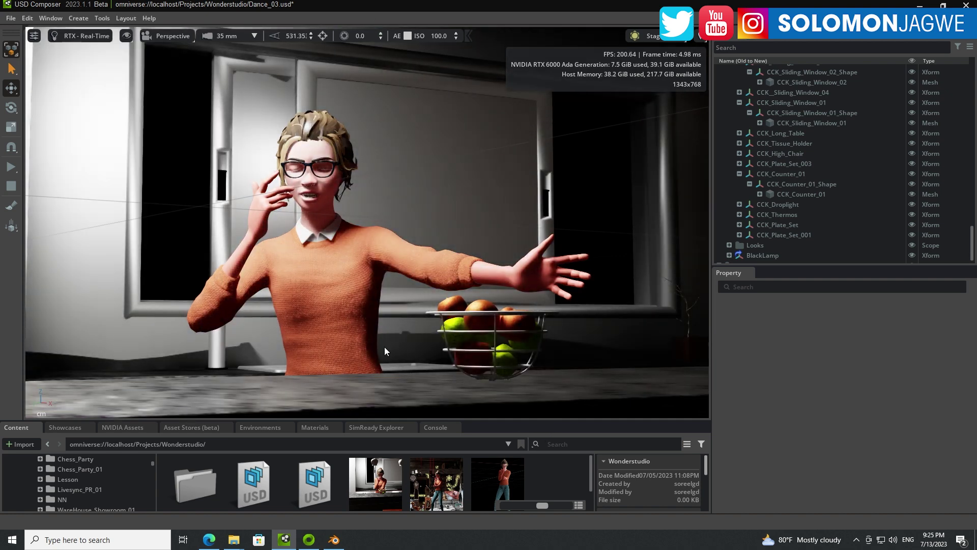
Apply the Animation layout, enlarge the viewport above the curve editor, and view the character in the wider kitchen
{"action": "left_click", "coordinate": [127, 18]}
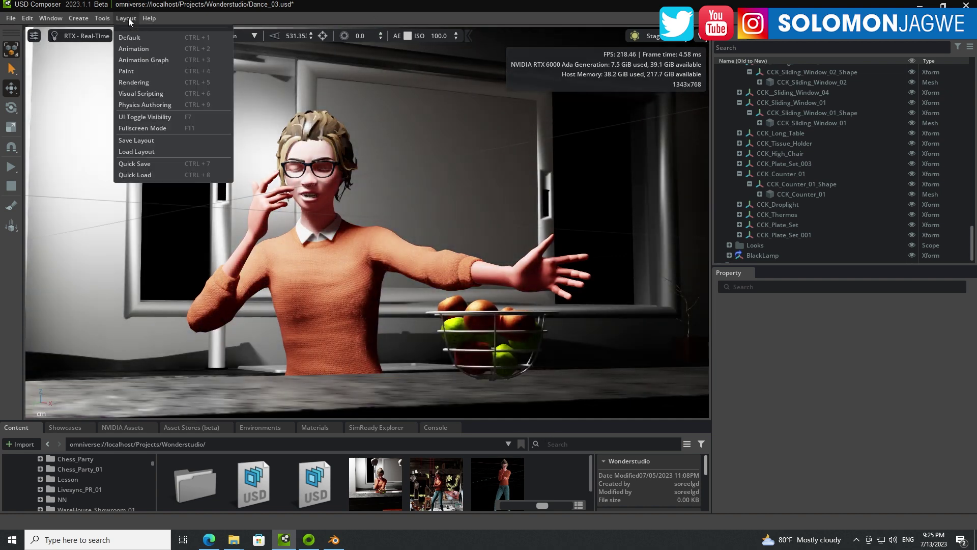
{"action": "left_click", "coordinate": [134, 50]}
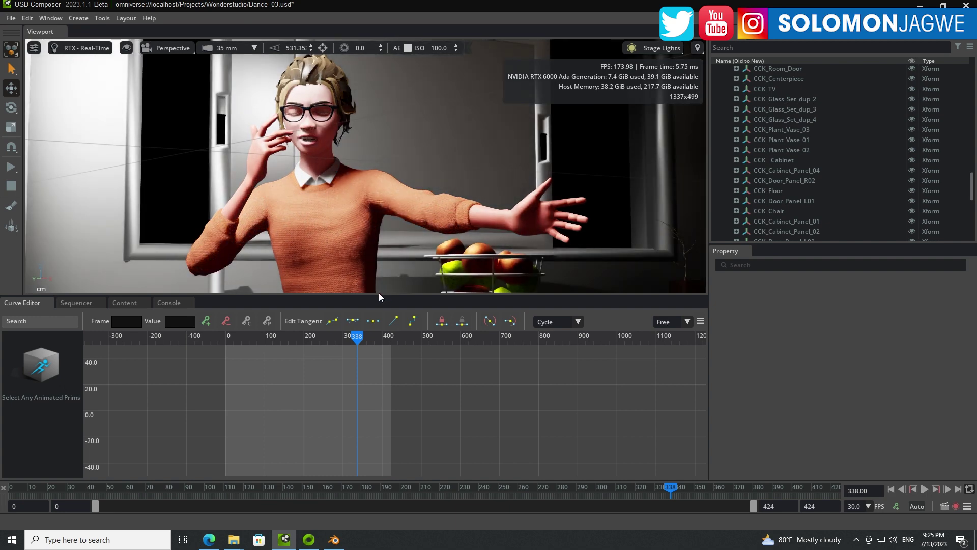
{"action": "left_click_drag", "start_coordinate": [379, 294], "coordinate": [383, 408]}
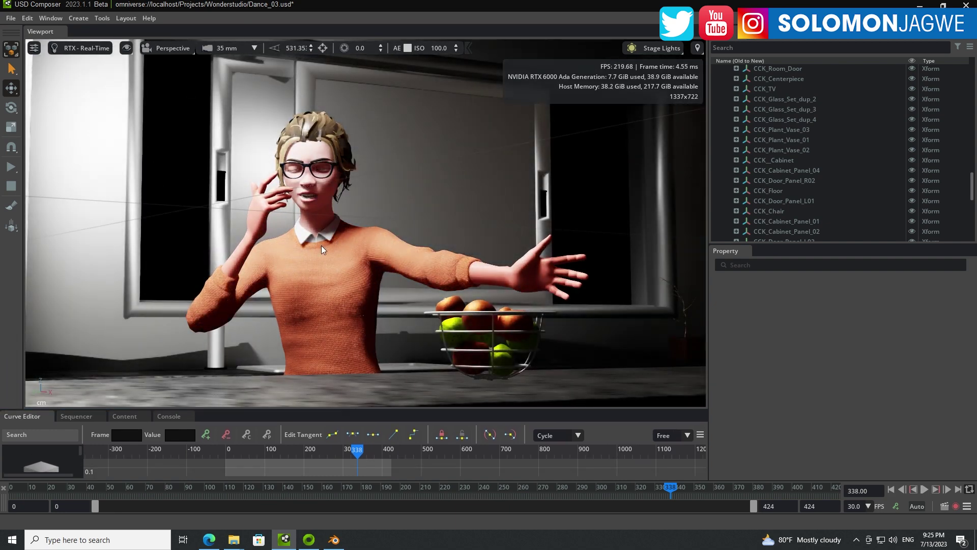
{"action": "right_click_drag", "start_coordinate": [321, 246], "coordinate": [456, 254]}
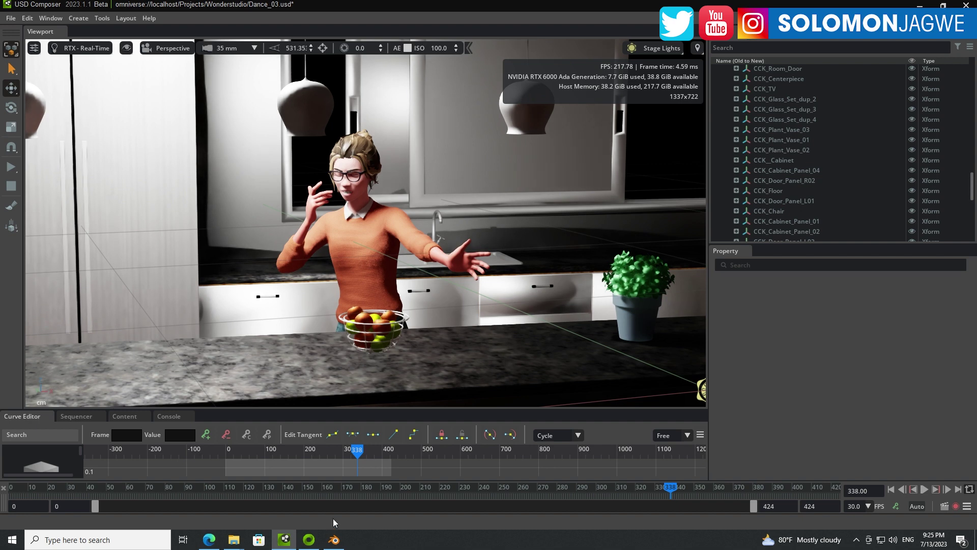
Switch to Blender, dismiss the USD Export dialog, and set the render engine to Eevee
{"action": "left_click", "coordinate": [334, 538]}
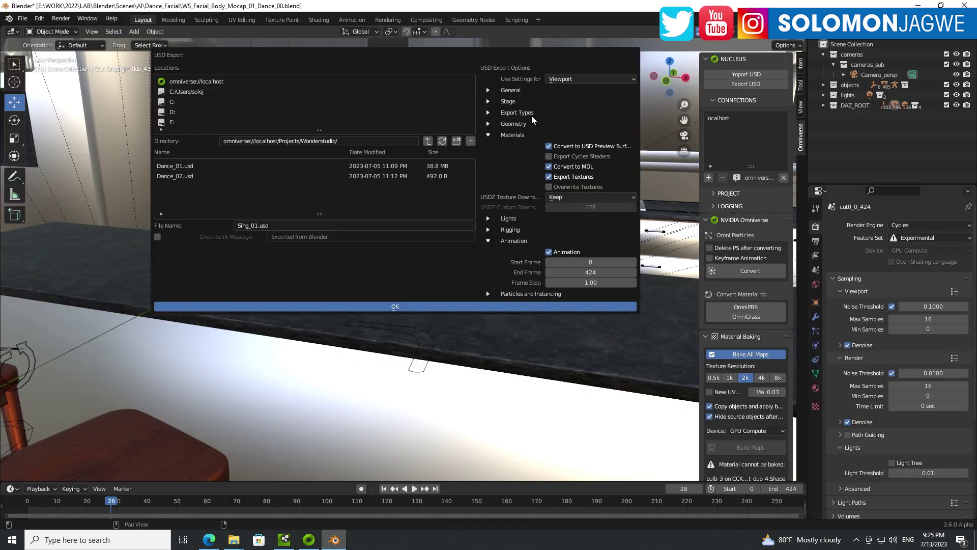
{"action": "left_click", "coordinate": [650, 100]}
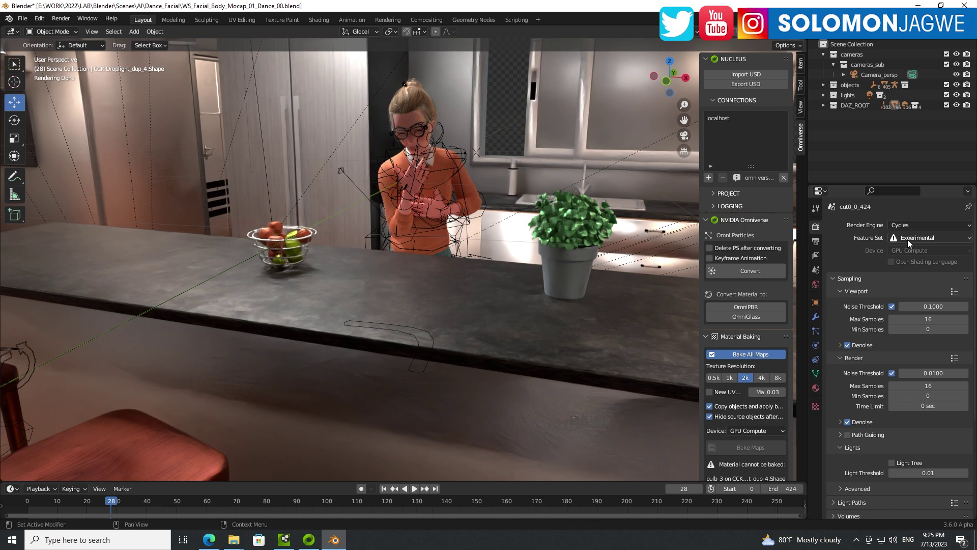
{"action": "left_click_drag", "start_coordinate": [671, 77], "coordinate": [680, 89]}
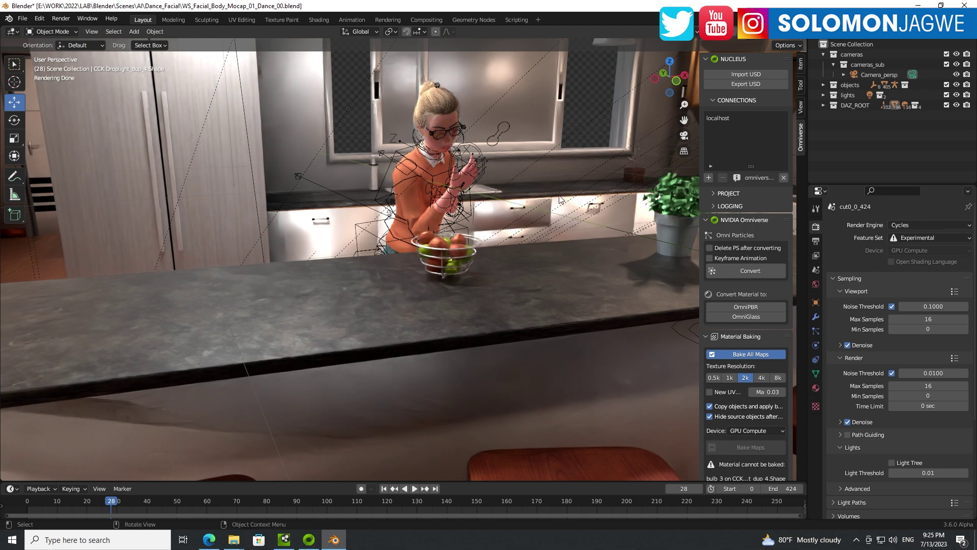
{"action": "left_click_drag", "start_coordinate": [664, 83], "coordinate": [674, 88]}
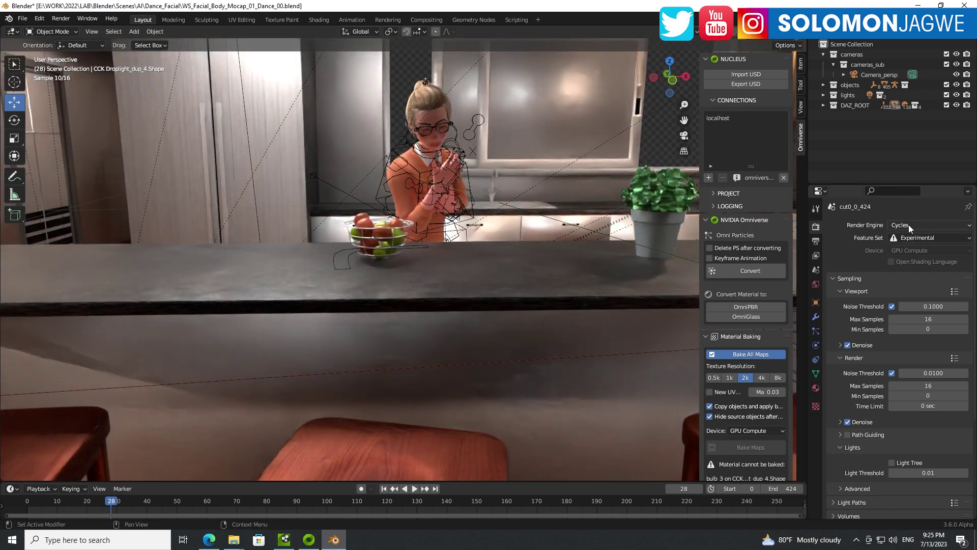
{"action": "left_click", "coordinate": [908, 225]}
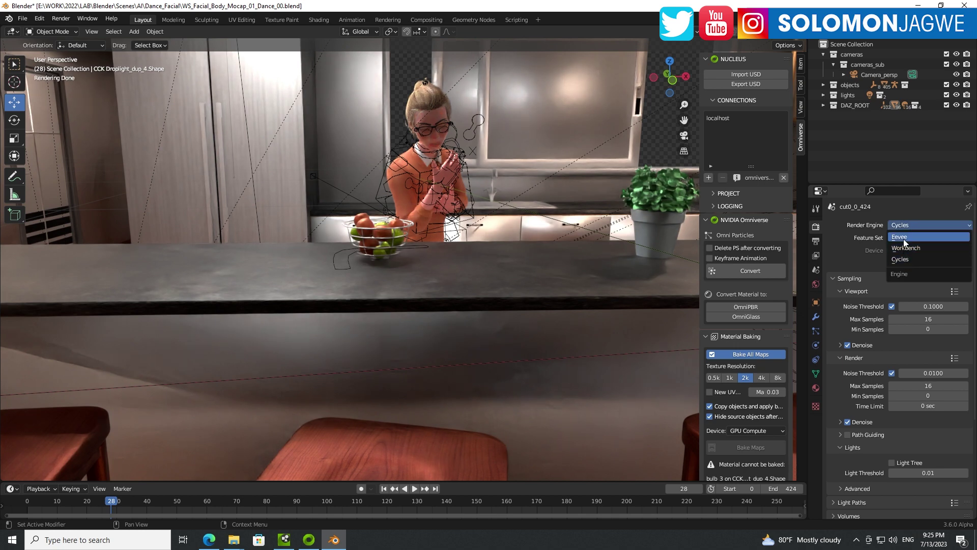
{"action": "left_click", "coordinate": [903, 237]}
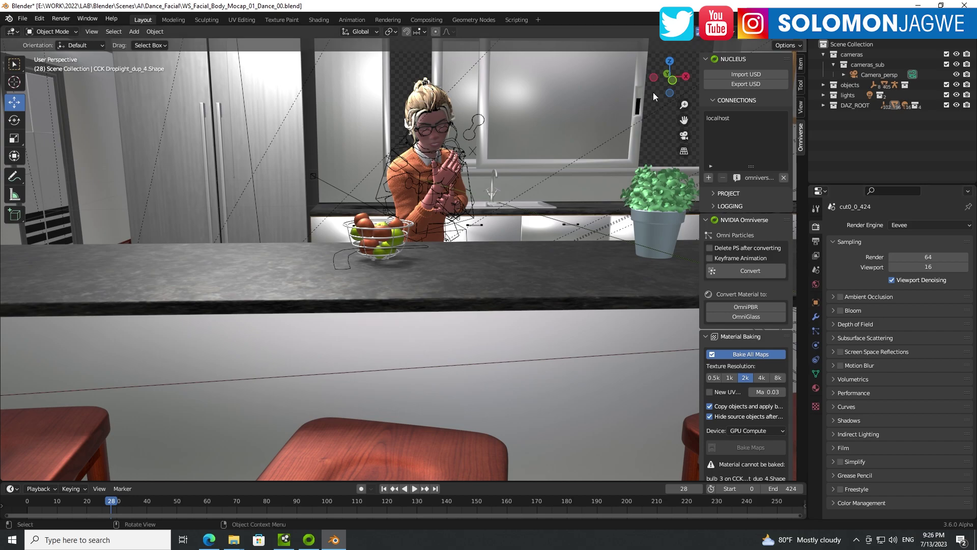
View the character from beside the kitchen counter, play the animation from the first frame, and pause it
{"action": "left_click_drag", "start_coordinate": [665, 88], "coordinate": [802, 137]}
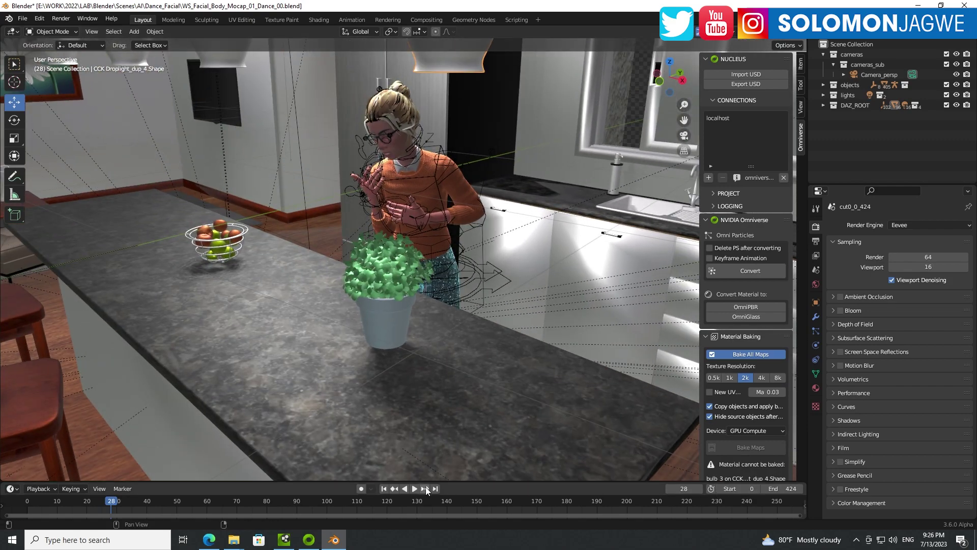
{"action": "left_click", "coordinate": [385, 488]}
{"action": "left_click", "coordinate": [414, 488]}
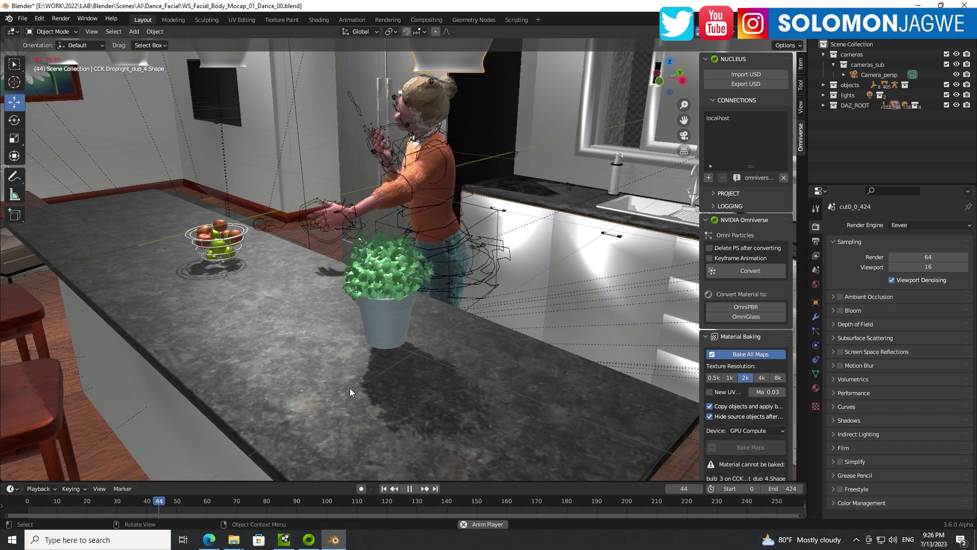
{"action": "left_click", "coordinate": [410, 488]}
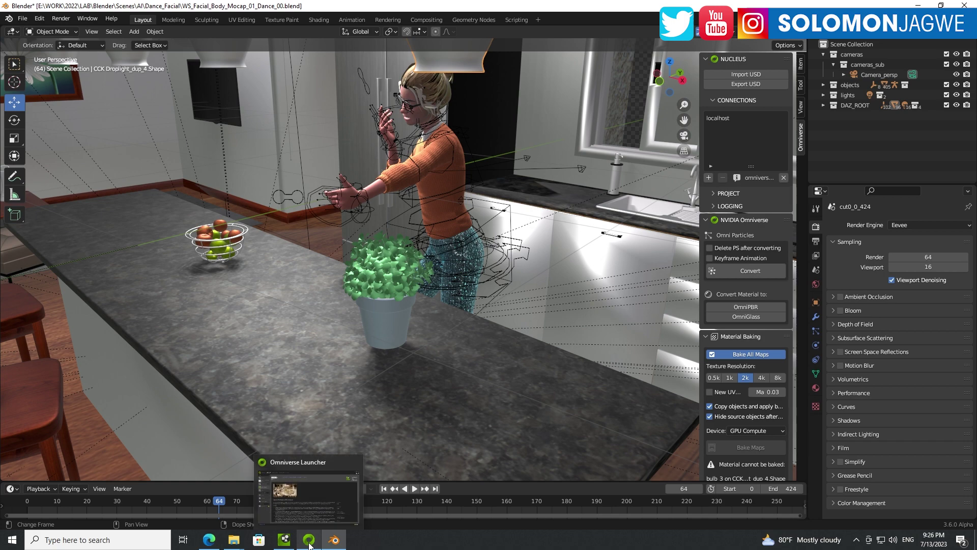
Switch to USD Composer, play the character's animation, and pause it at frame 122
{"action": "left_click", "coordinate": [284, 541]}
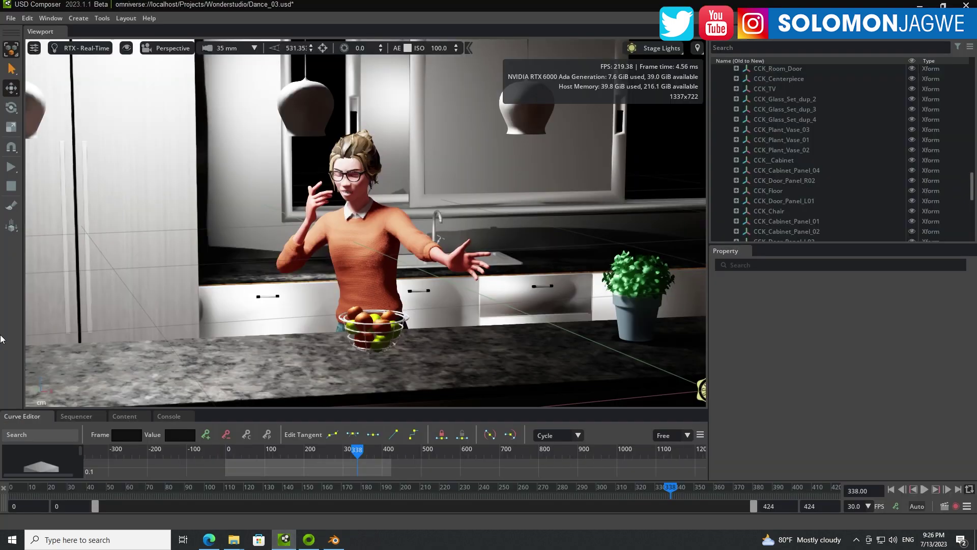
{"action": "left_click", "coordinate": [84, 51]}
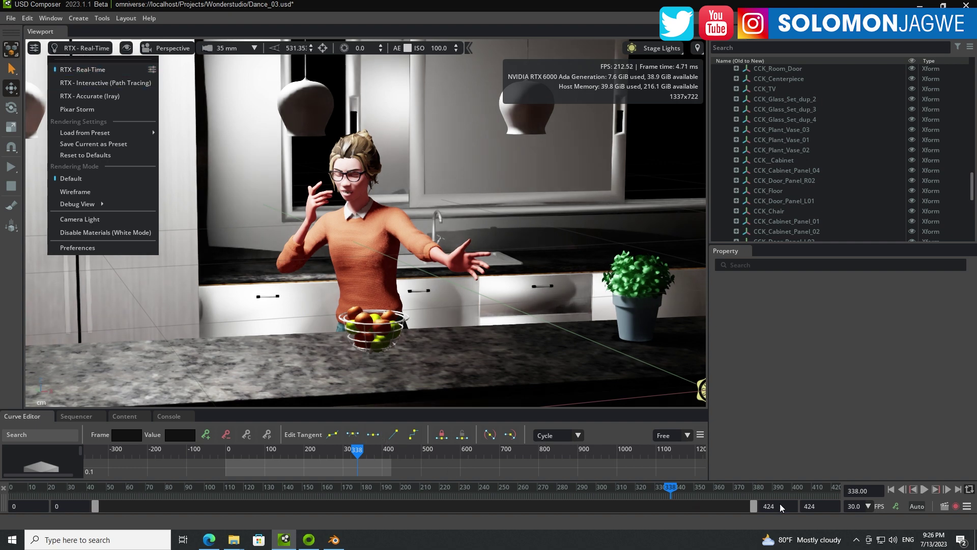
{"action": "left_click", "coordinate": [924, 489]}
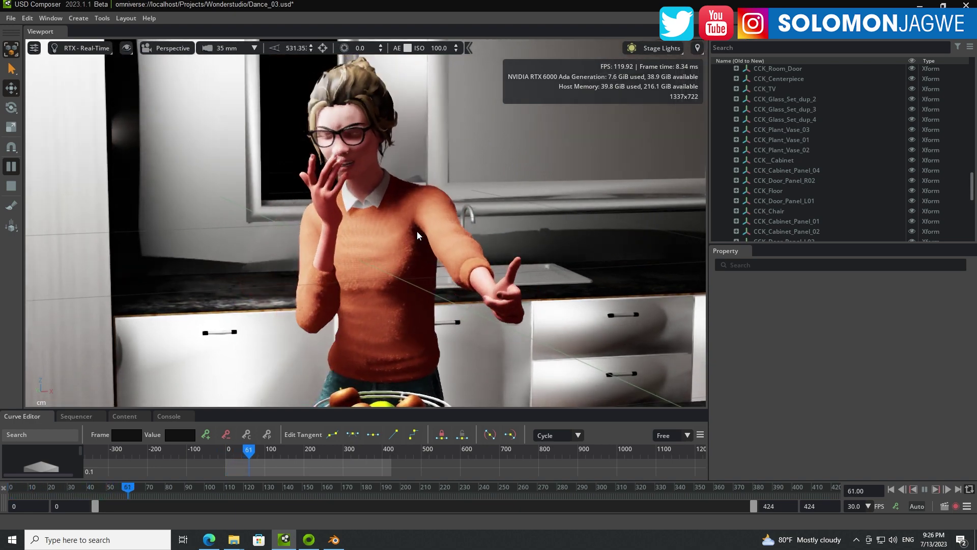
{"action": "left_click", "coordinate": [925, 490]}
{"action": "scroll", "coordinate": [392, 215], "scroll_direction": "down", "scroll_amount": 3}
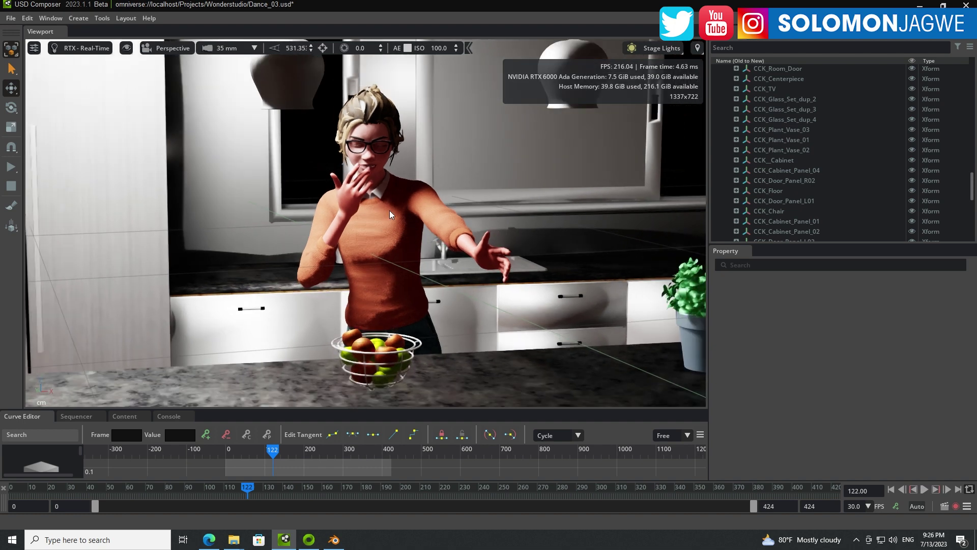
Set the viewport renderer to RTX - Interactive (Path Tracing)
{"action": "left_click", "coordinate": [85, 46]}
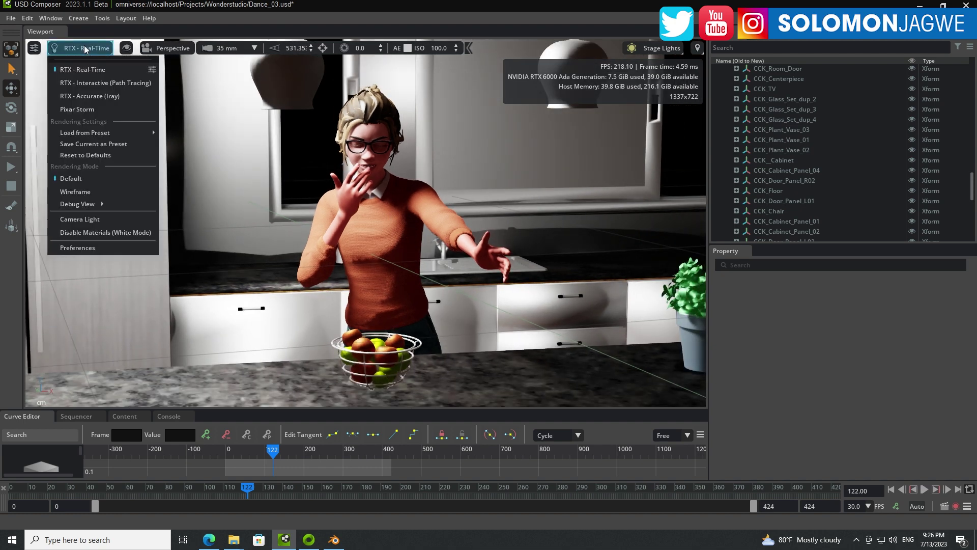
{"action": "left_click", "coordinate": [102, 84]}
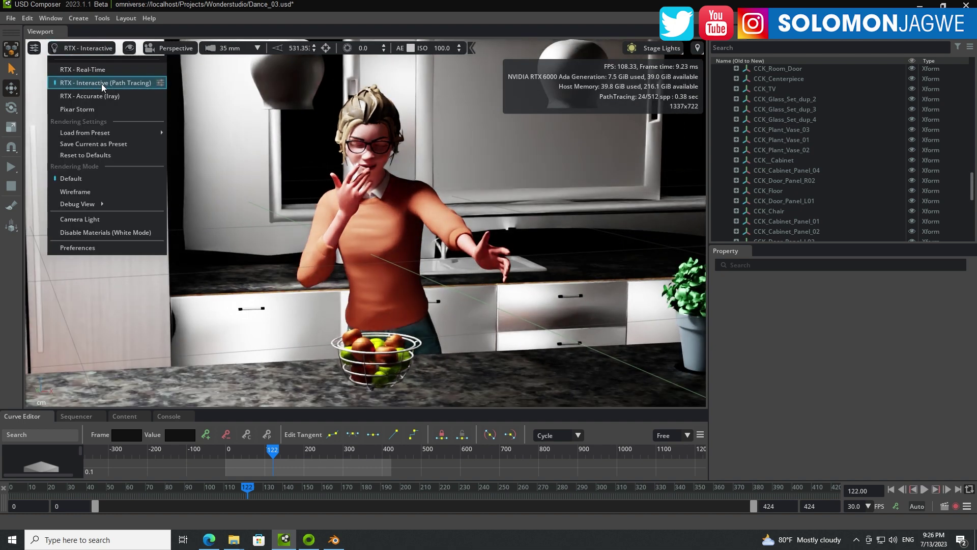
{"action": "left_click", "coordinate": [439, 143]}
Examine the path-traced sweater, hands and face up close, view the character in the kitchen, and clear the window selection
{"action": "scroll", "coordinate": [440, 140], "scroll_direction": "up", "scroll_amount": 5}
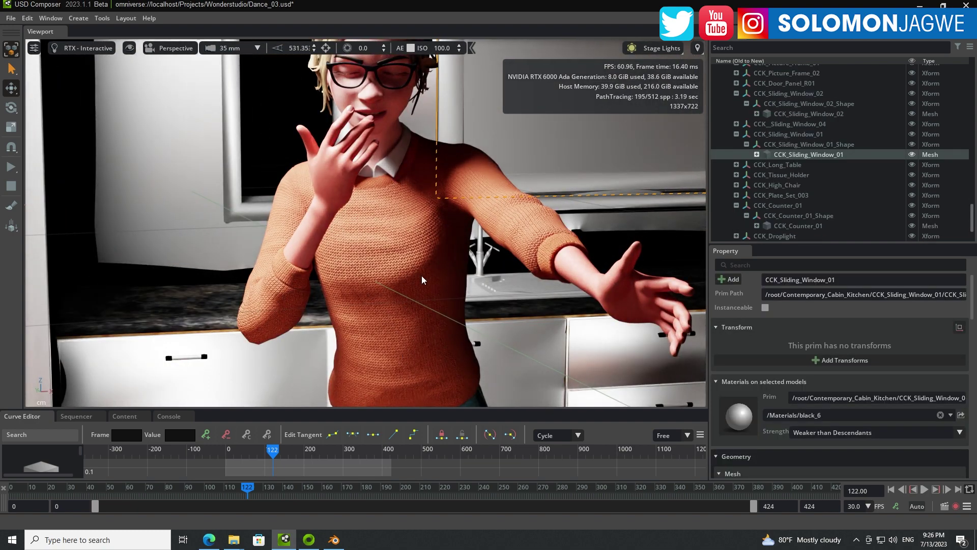
{"action": "scroll", "coordinate": [401, 241], "scroll_direction": "up", "scroll_amount": 5}
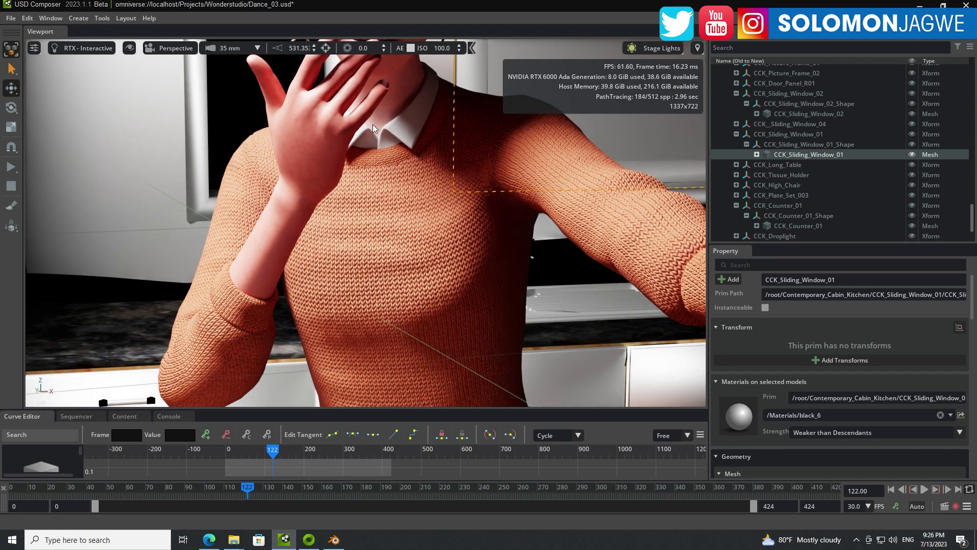
{"action": "scroll", "coordinate": [373, 126], "scroll_direction": "down", "scroll_amount": 5}
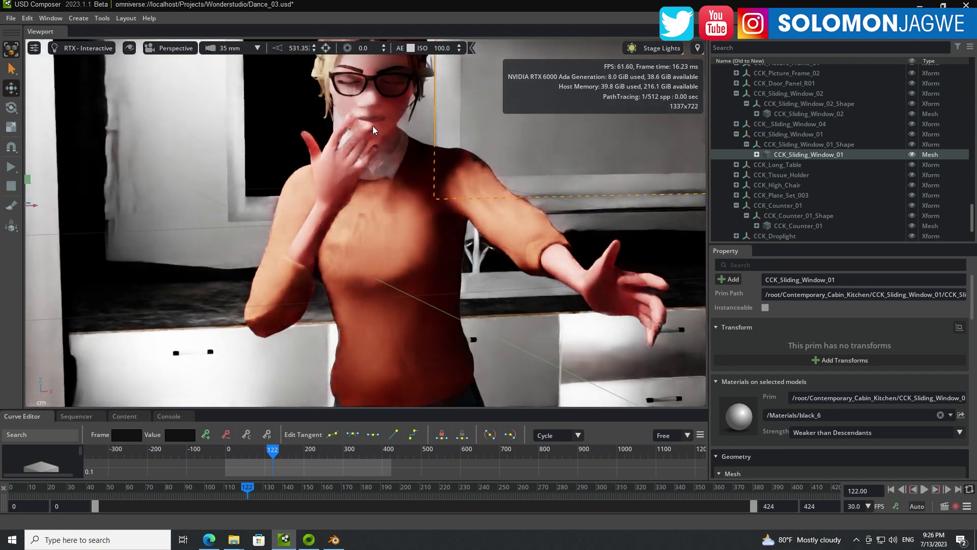
{"action": "scroll", "coordinate": [373, 126], "scroll_direction": "down", "scroll_amount": 3}
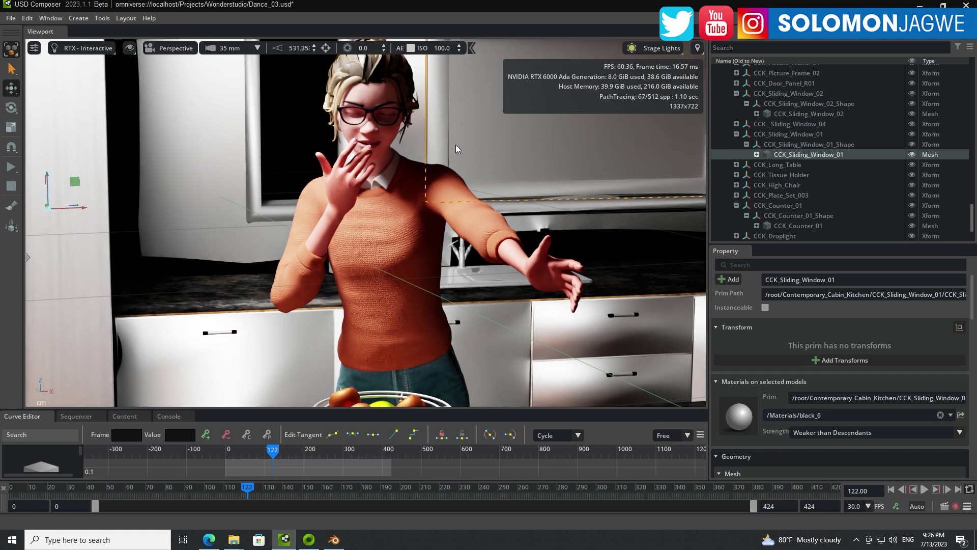
{"action": "key", "text": "f"}
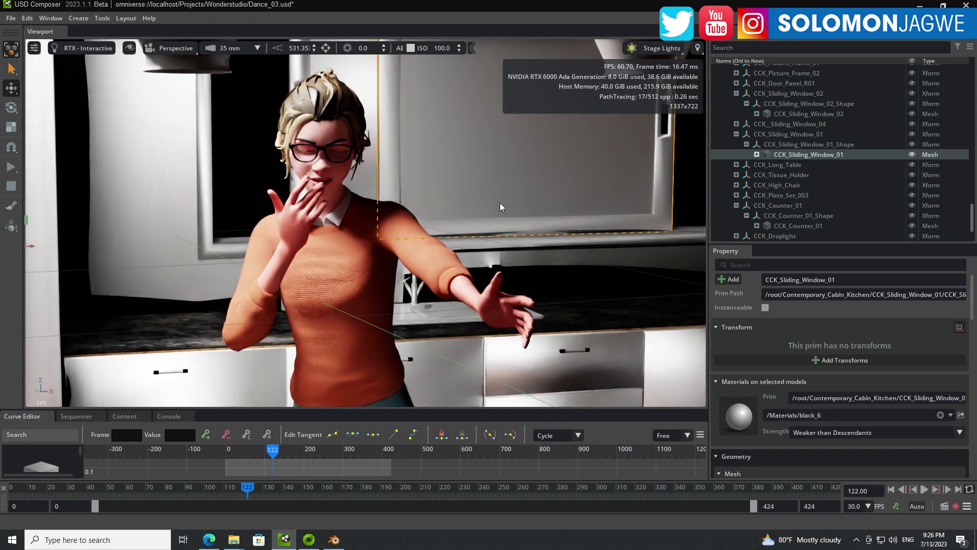
{"action": "scroll", "coordinate": [487, 208], "scroll_direction": "down", "scroll_amount": 3}
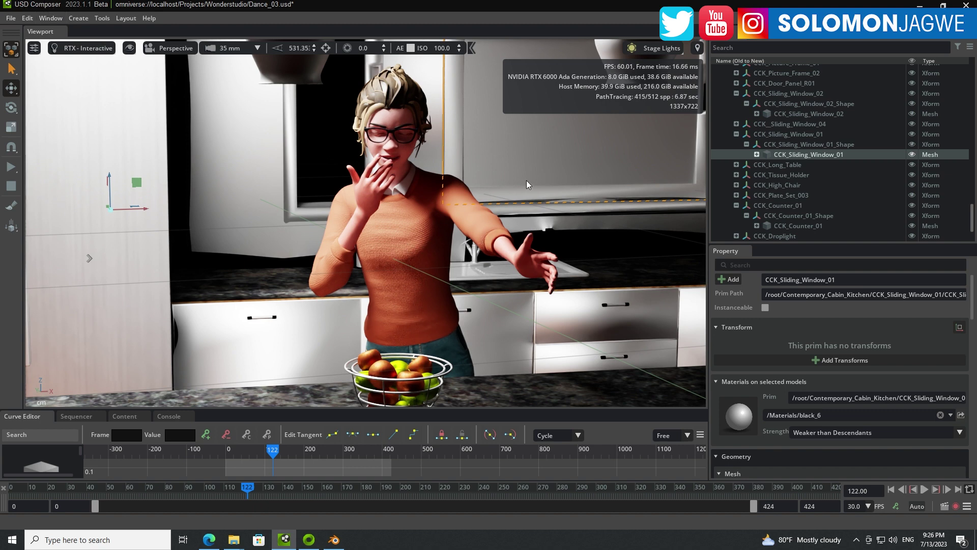
{"action": "left_click", "coordinate": [331, 171]}
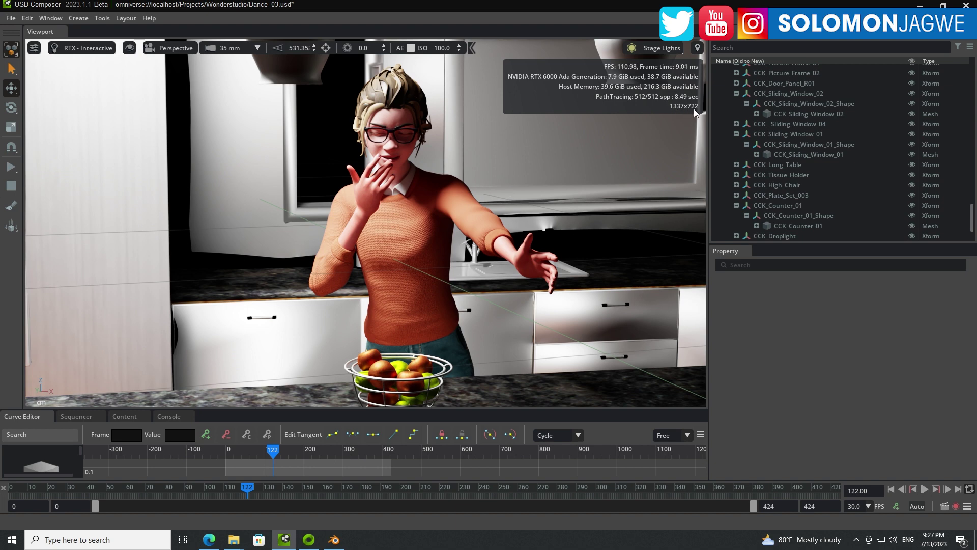
Widen the viewport over the stage and property area, and frame the character with the pendant lamps and counter
{"action": "left_click_drag", "start_coordinate": [709, 119], "coordinate": [964, 126]}
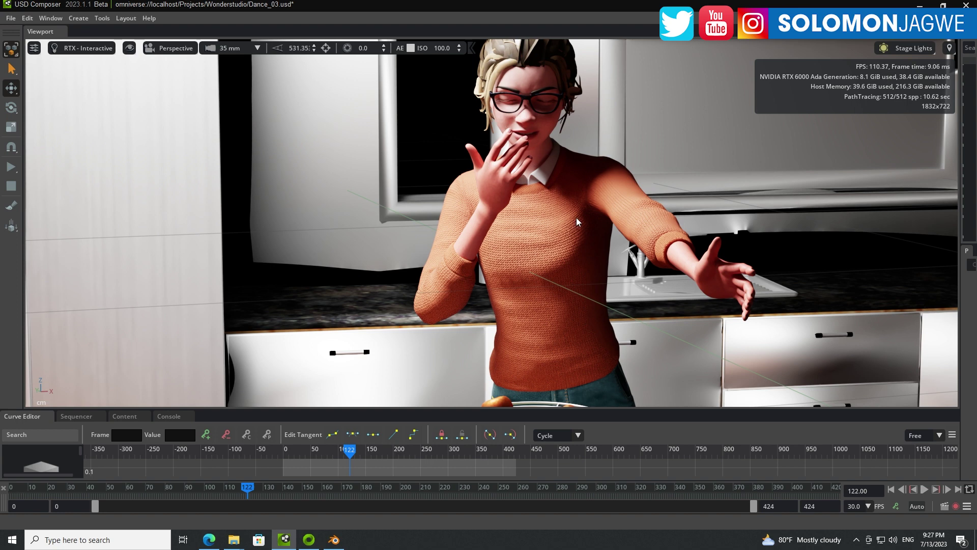
{"action": "scroll", "coordinate": [575, 215], "scroll_direction": "down", "scroll_amount": 3}
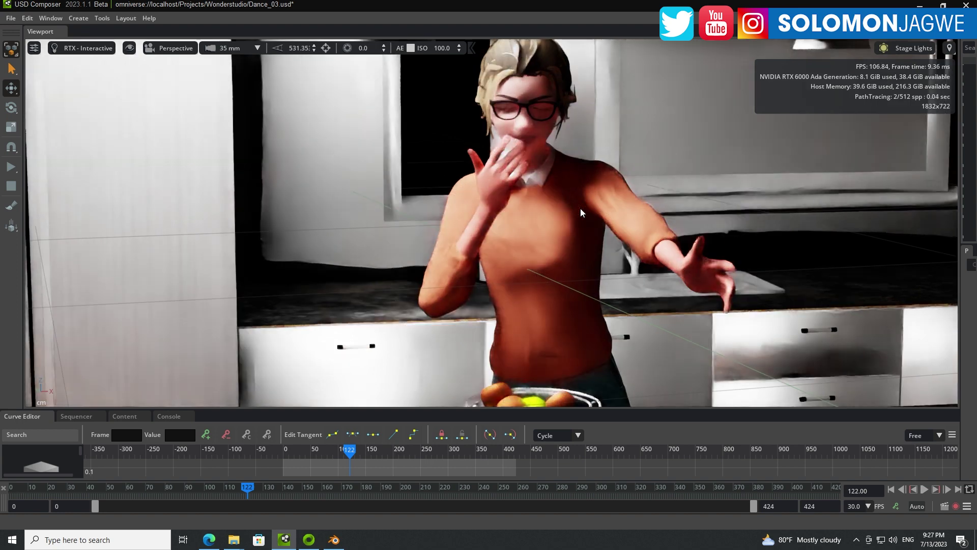
{"action": "scroll", "coordinate": [597, 195], "scroll_direction": "down", "scroll_amount": 4}
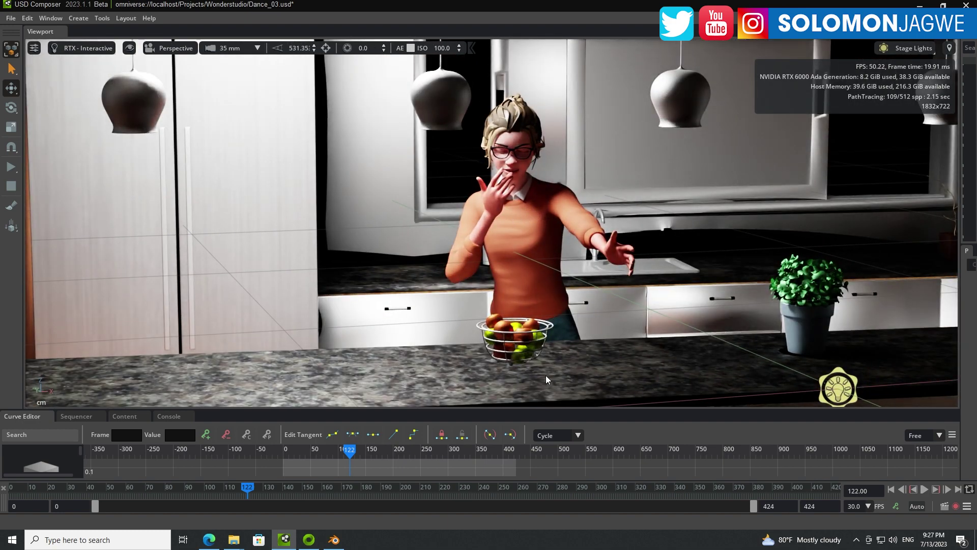
Glance at the Blender scene, switch to the Wonder Dynamics pages in the browser, and view the man-singing-songs source video
{"action": "left_click", "coordinate": [333, 539]}
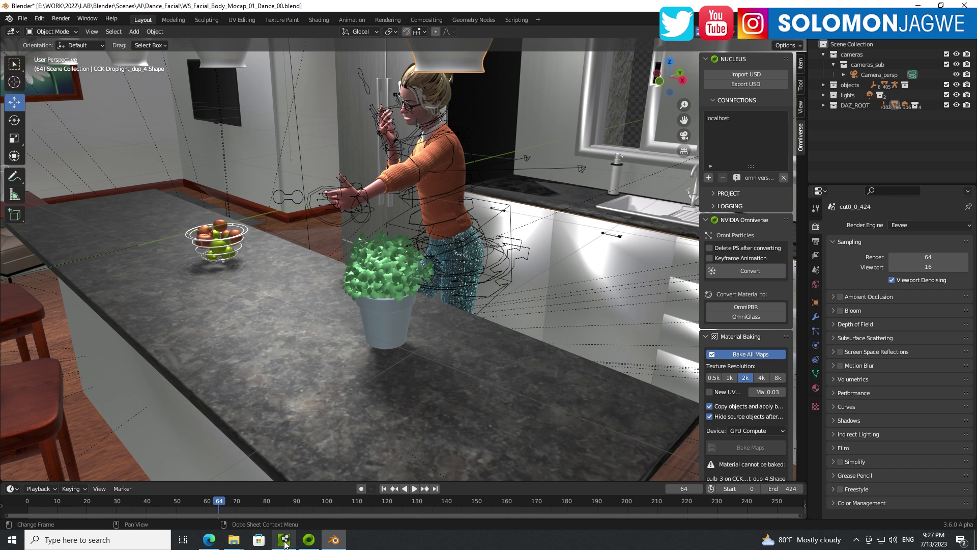
{"action": "mouse_move", "coordinate": [236, 547]}
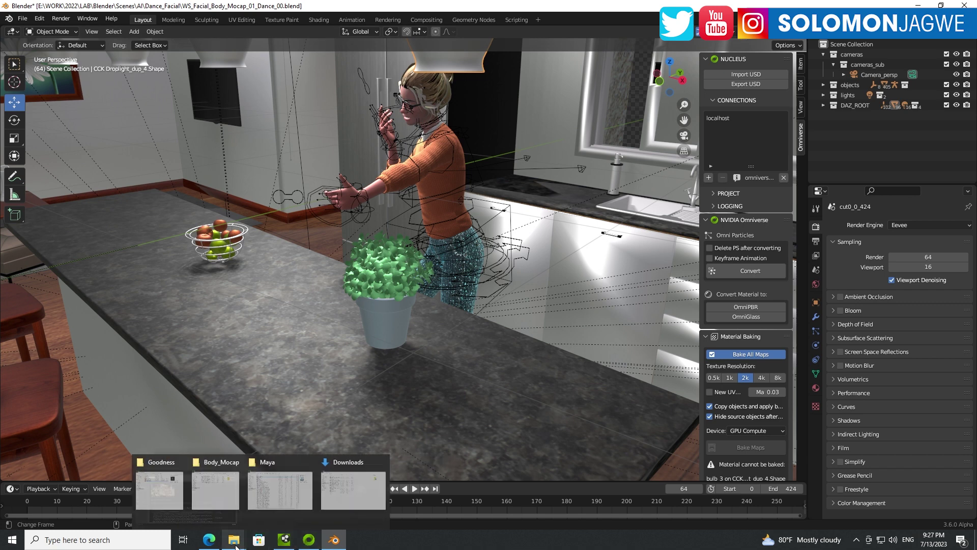
{"action": "left_click", "coordinate": [209, 539]}
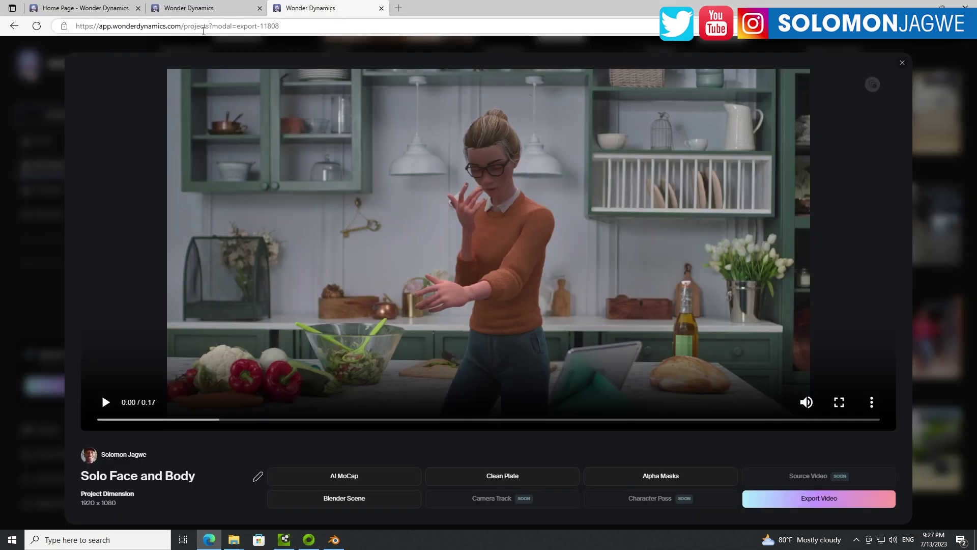
{"action": "left_click", "coordinate": [189, 9]}
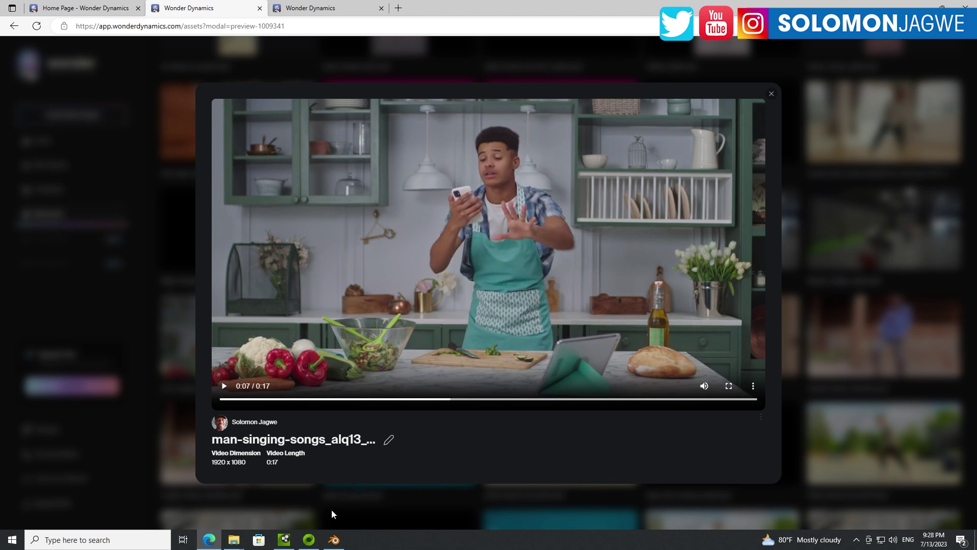
Compare the path-traced character in USD Composer with the Solo Face and Body project in the browser
{"action": "left_click", "coordinate": [286, 542]}
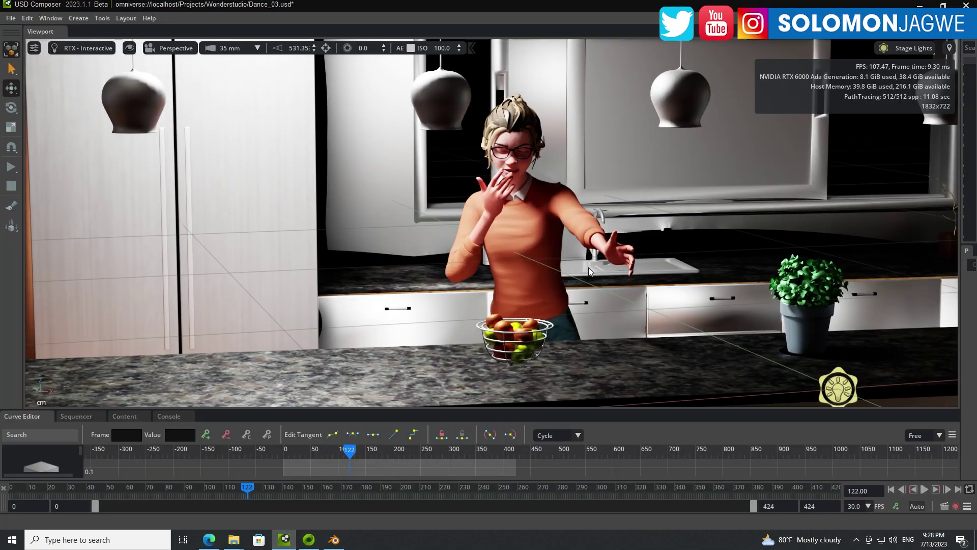
{"action": "scroll", "coordinate": [588, 269], "scroll_direction": "down", "scroll_amount": 1}
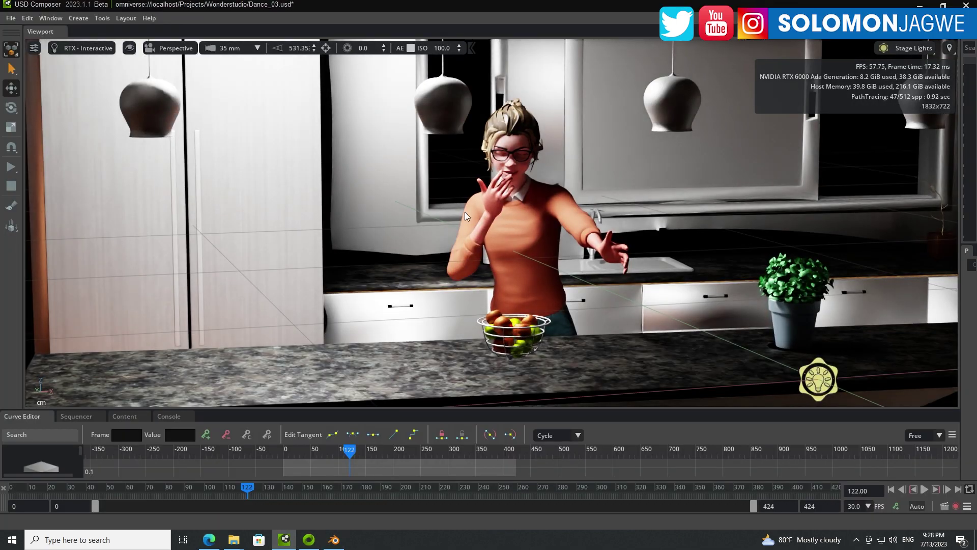
{"action": "left_click", "coordinate": [216, 540]}
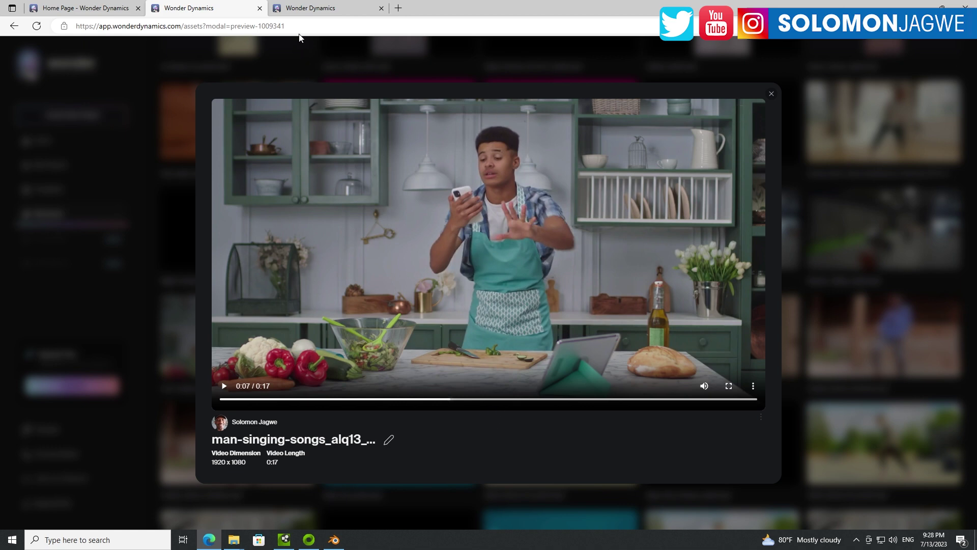
{"action": "key", "text": "ctrl+Tab"}
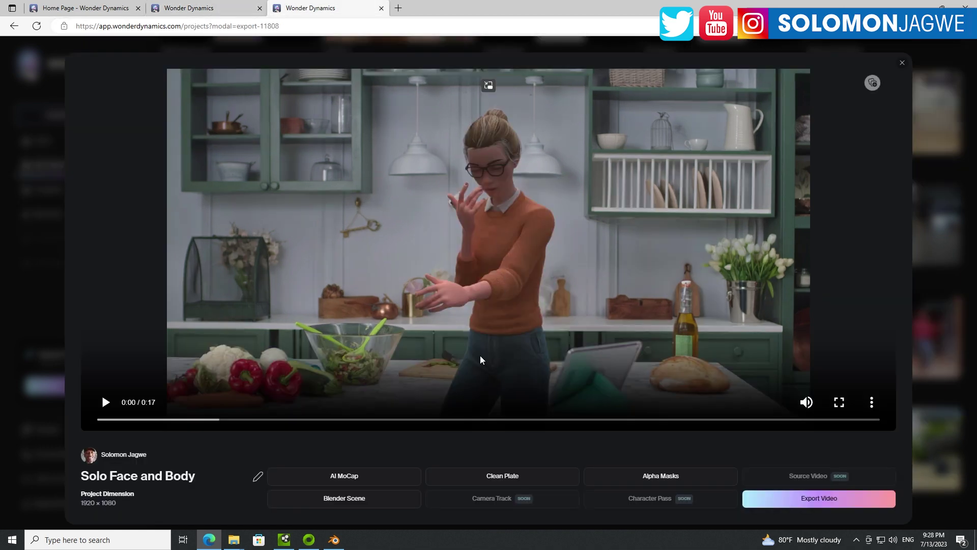
Return to USD Composer, view the kitchen from a different angle, and set the renderer to RTX - Real-Time
{"action": "left_click", "coordinate": [284, 539]}
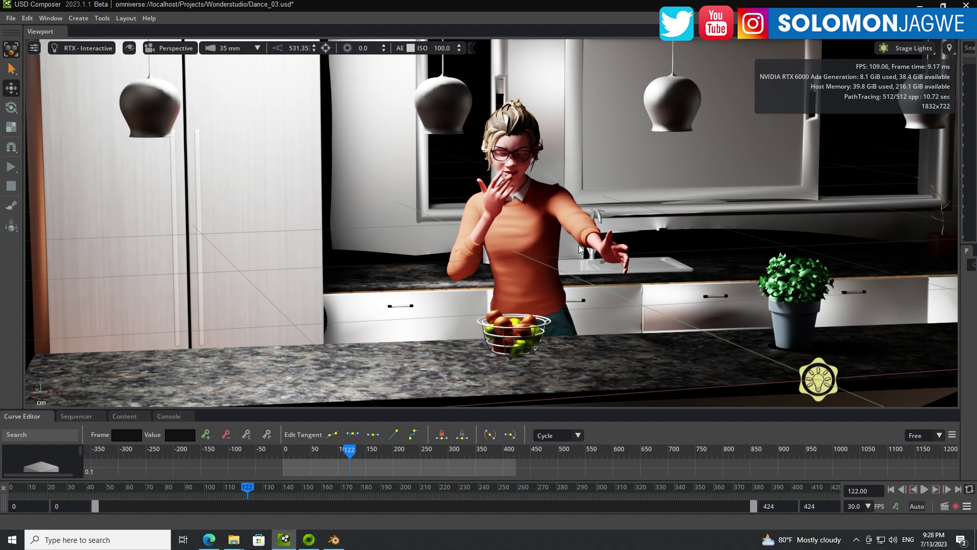
{"action": "mouse_move", "coordinate": [579, 246]}
{"action": "left_mouse_down", "text": "alt"}
{"action": "mouse_move", "coordinate": [489, 245]}
{"action": "mouse_move", "coordinate": [630, 249]}
{"action": "mouse_move", "coordinate": [170, 112]}
{"action": "left_mouse_up", "text": "alt"}
{"action": "left_click", "coordinate": [82, 47]}
{"action": "left_click", "coordinate": [93, 72]}
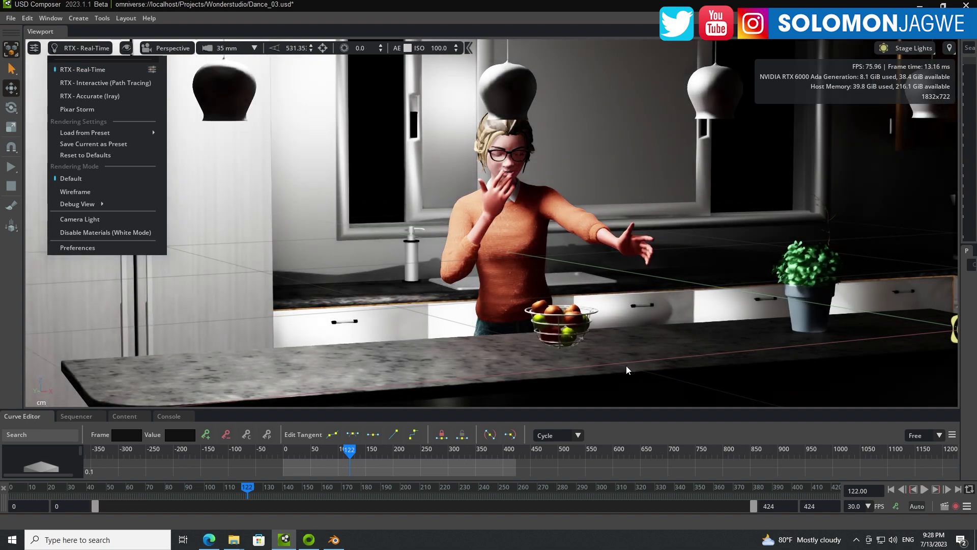
Play the character animation in real time from a frontal angle, and compare it with the Solo Face and Body project in the browser
{"action": "left_click", "coordinate": [923, 490]}
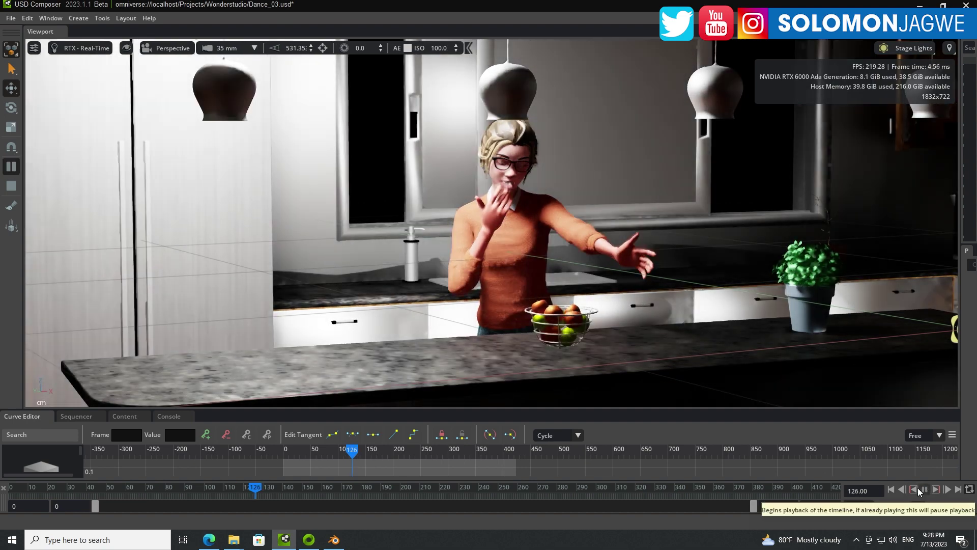
{"action": "left_click_drag", "start_coordinate": [575, 257], "coordinate": [617, 249], "text": "alt"}
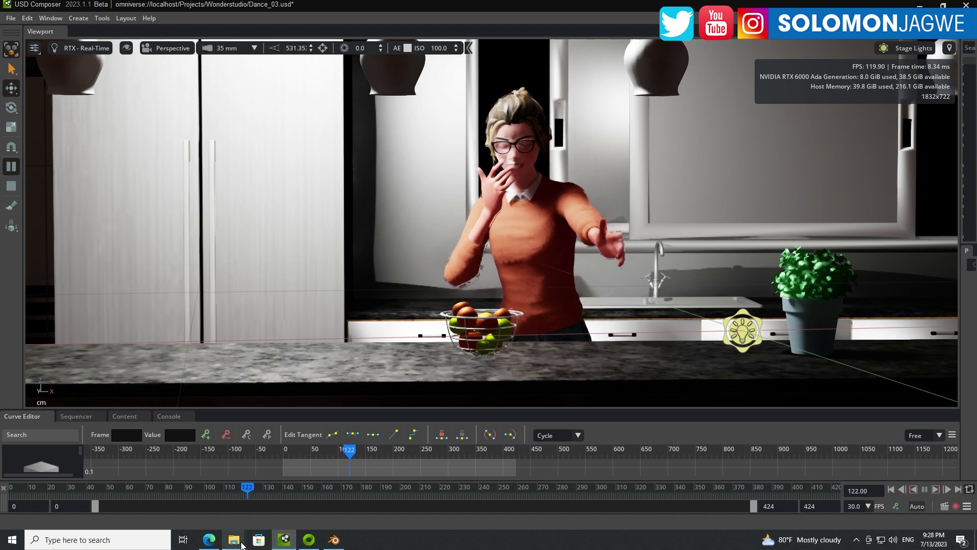
{"action": "mouse_move", "coordinate": [216, 546]}
{"action": "left_click", "coordinate": [224, 486]}
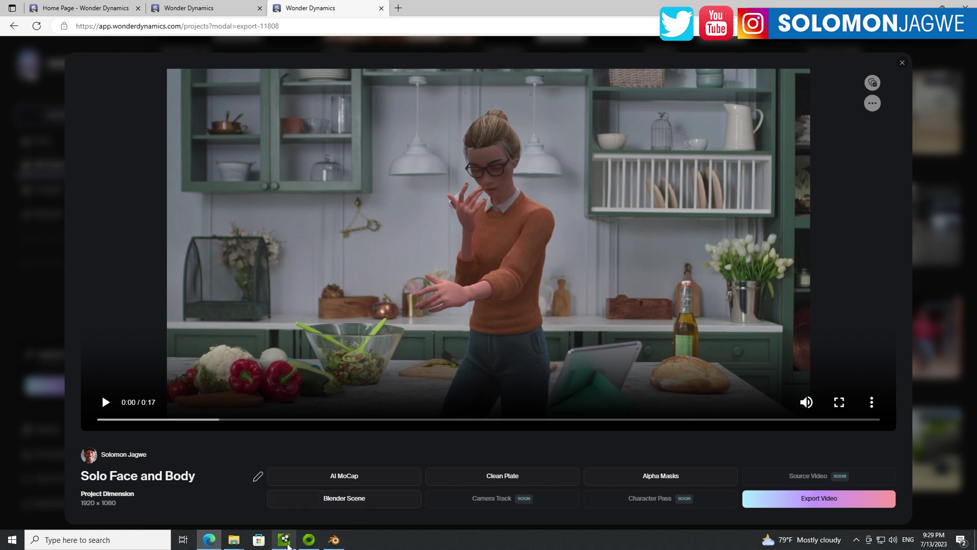
{"action": "left_click", "coordinate": [284, 539]}
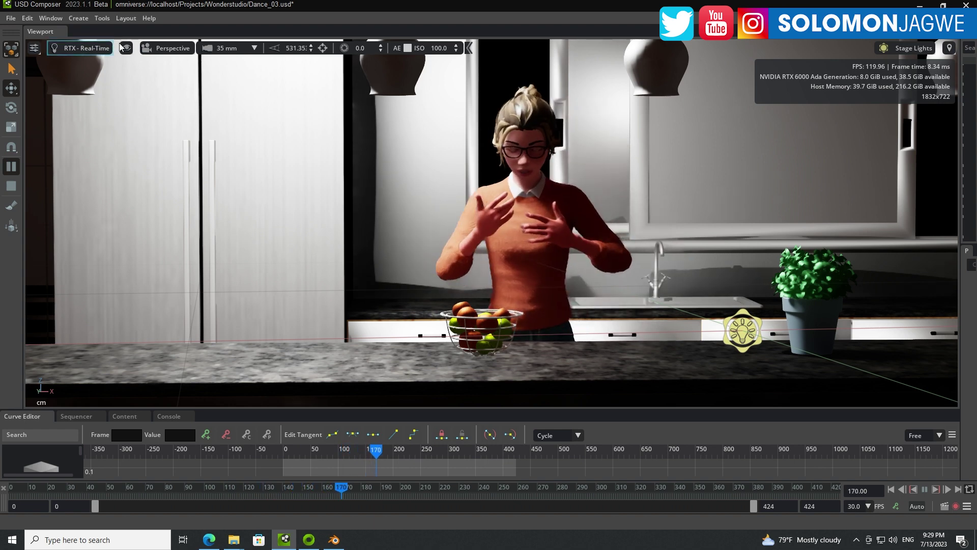
Look over the available renderers in USD Composer, and revisit the Wonder Dynamics project and the Blender kitchen scene
{"action": "left_click", "coordinate": [84, 48]}
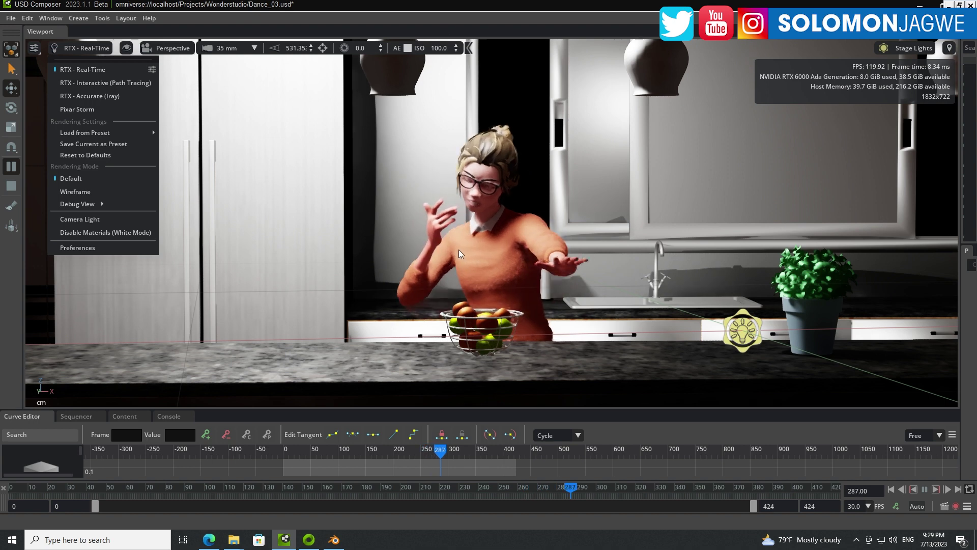
{"action": "left_click", "coordinate": [213, 541]}
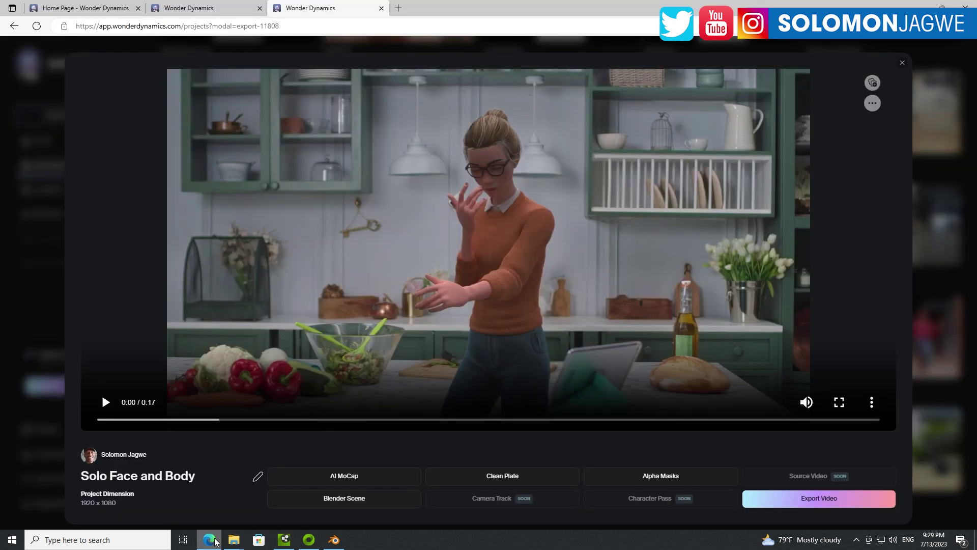
{"action": "left_click", "coordinate": [333, 539]}
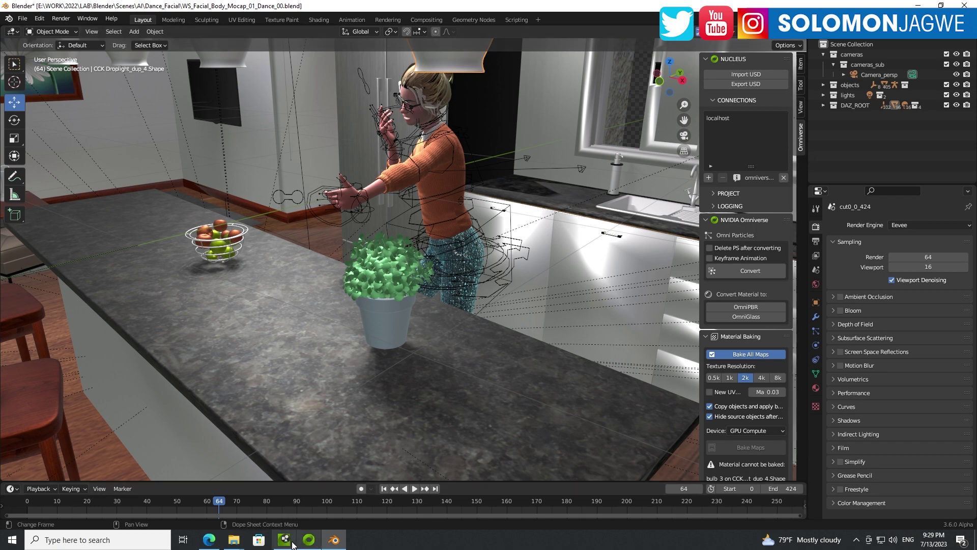
Switch to Omniverse Launcher and view the Blender 3.6 alpha USD branch in the Exchange and the Library
{"action": "left_click", "coordinate": [309, 540]}
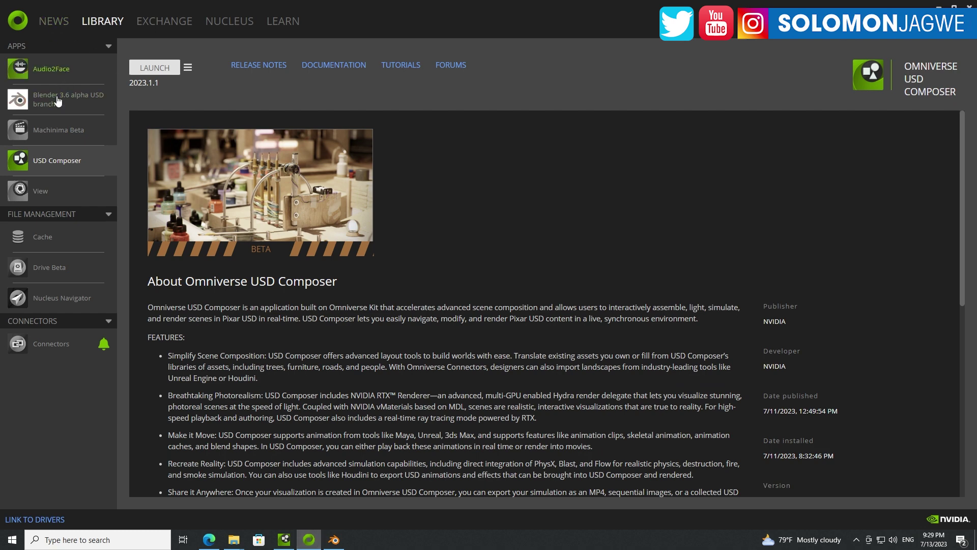
{"action": "left_click", "coordinate": [169, 24]}
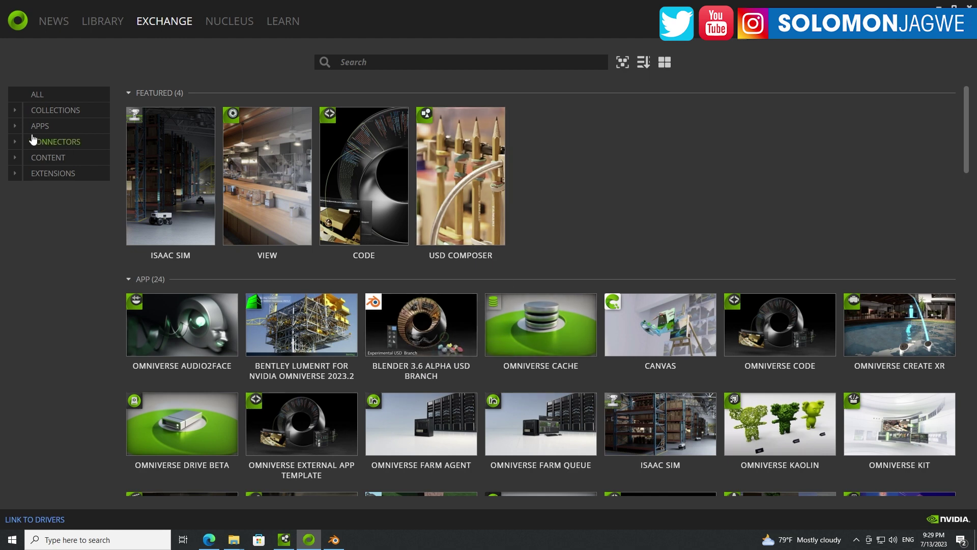
{"action": "left_click", "coordinate": [414, 328]}
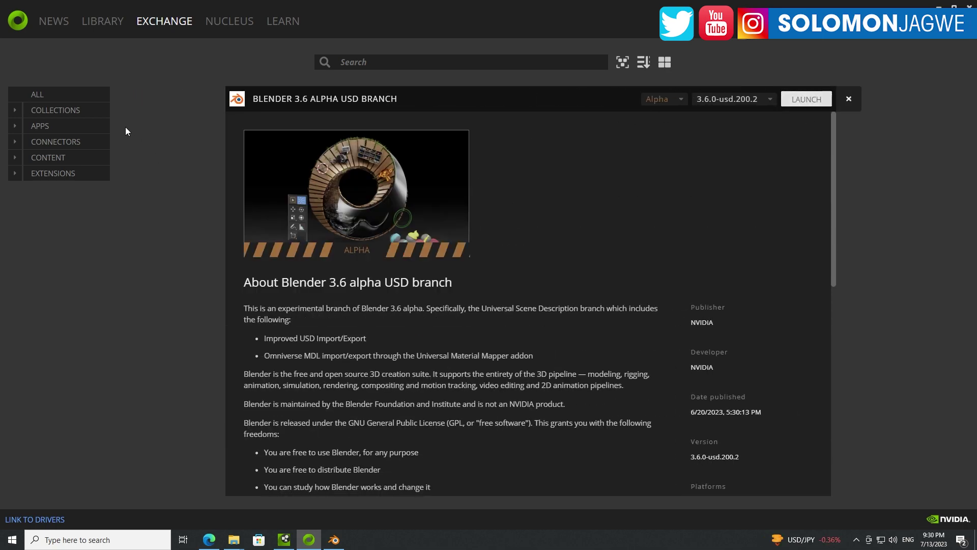
{"action": "left_click", "coordinate": [101, 25]}
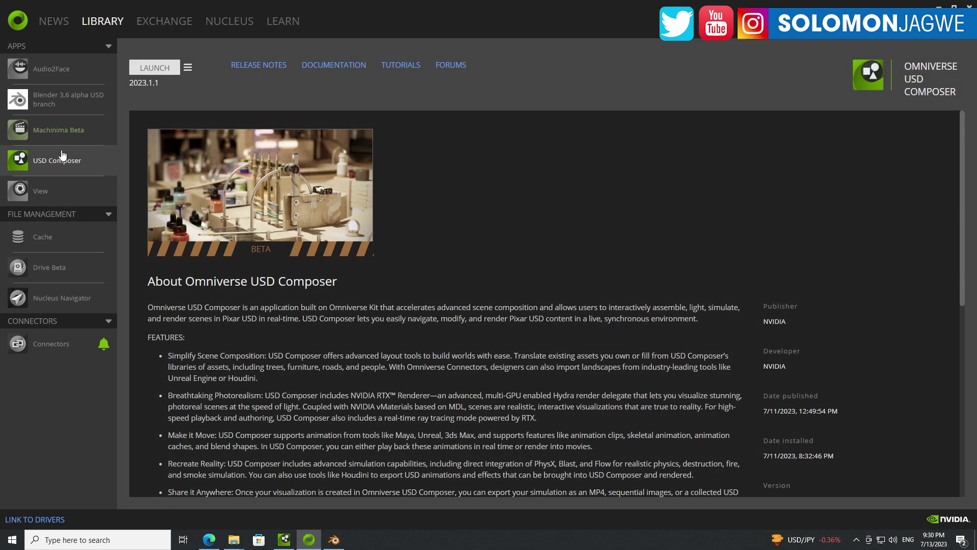
{"action": "left_click", "coordinate": [49, 104]}
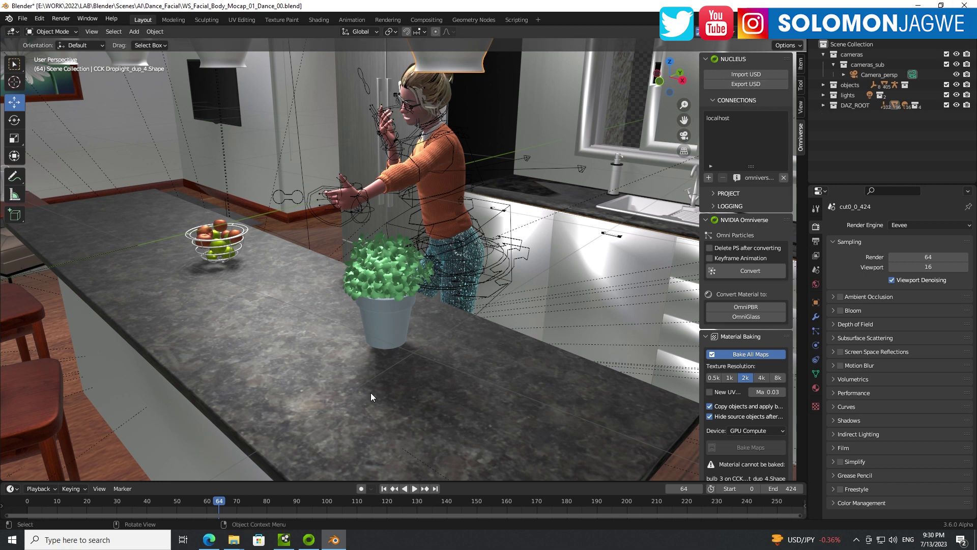
Switch from Blender to USD Composer, pause the animation, and examine the character up close and from an angle
{"action": "left_click", "coordinate": [286, 543]}
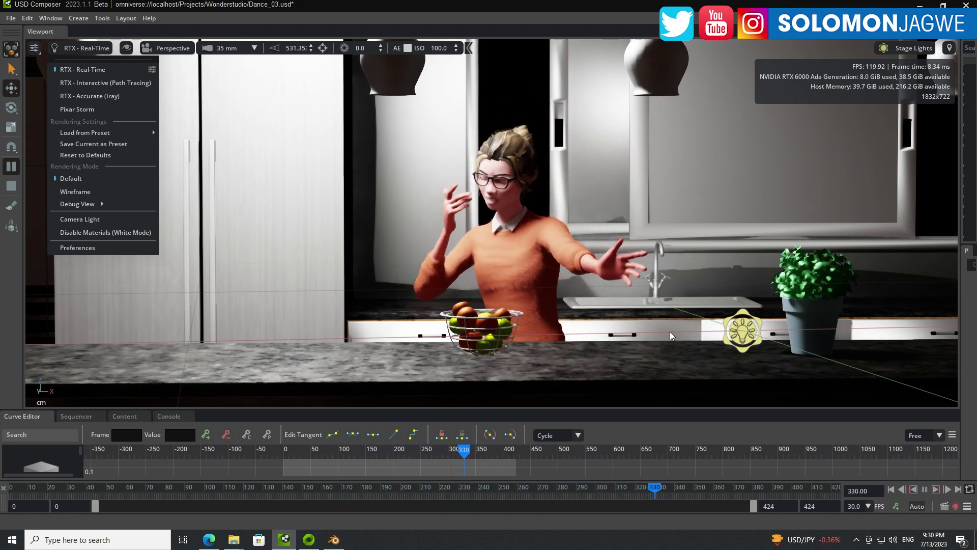
{"action": "left_click", "coordinate": [923, 490]}
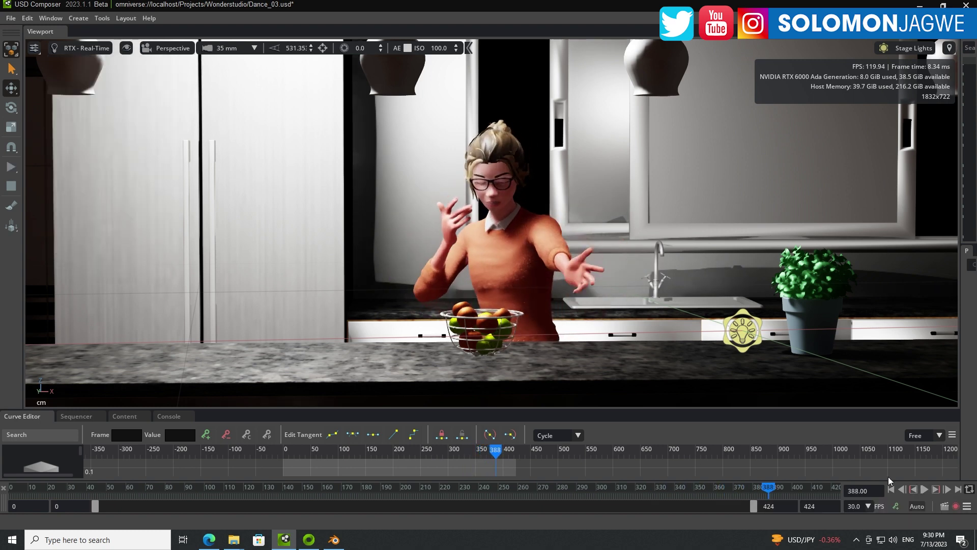
{"action": "scroll", "coordinate": [556, 264], "scroll_direction": "up", "scroll_amount": 5}
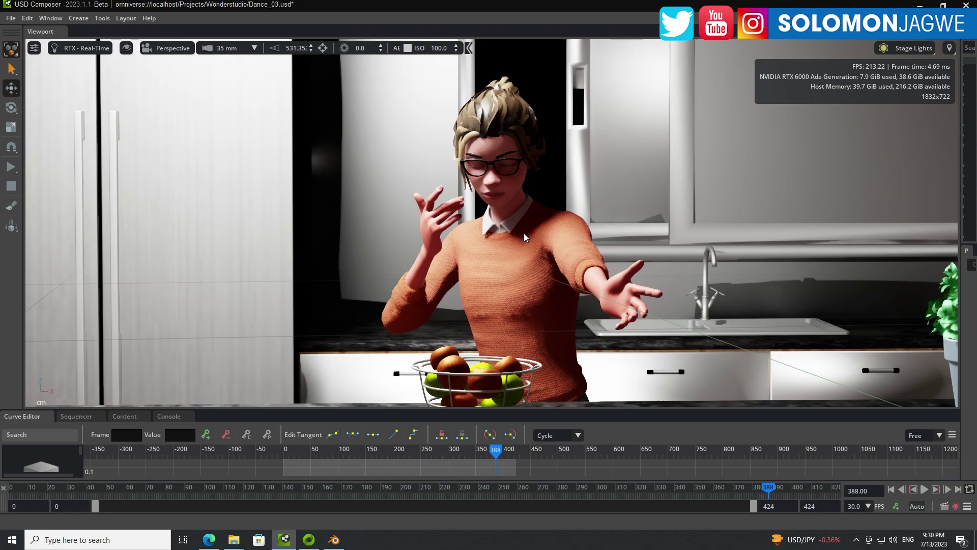
{"action": "mouse_move", "coordinate": [546, 271]}
{"action": "left_mouse_down", "text": "alt"}
{"action": "mouse_move", "coordinate": [292, 268]}
{"action": "mouse_move", "coordinate": [557, 261]}
{"action": "mouse_move", "coordinate": [425, 268]}
{"action": "mouse_move", "coordinate": [493, 271]}
{"action": "mouse_move", "coordinate": [446, 254]}
{"action": "mouse_move", "coordinate": [551, 259]}
{"action": "left_mouse_up", "text": "alt"}
{"action": "scroll", "coordinate": [551, 259], "scroll_direction": "down", "scroll_amount": 6}
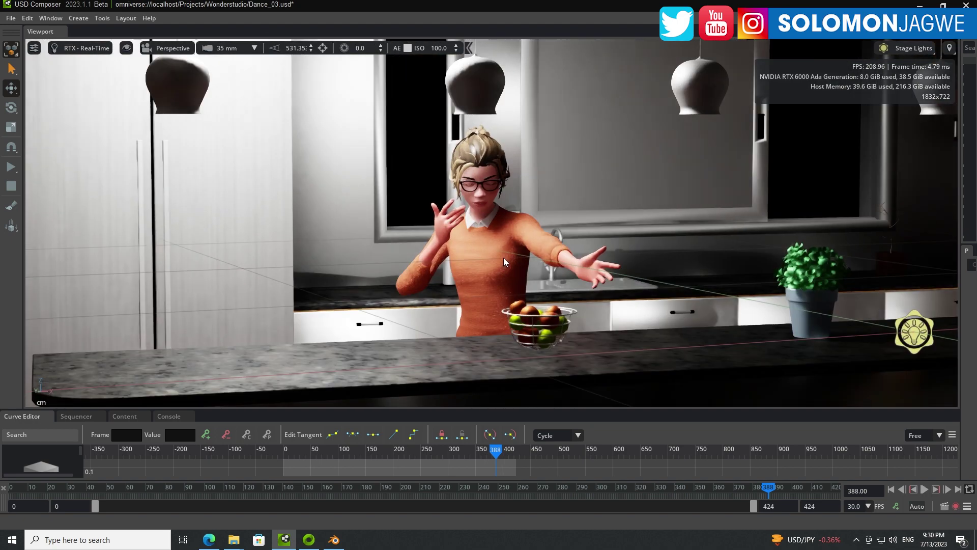
{"action": "left_click_drag", "start_coordinate": [434, 253], "coordinate": [475, 252], "text": "alt"}
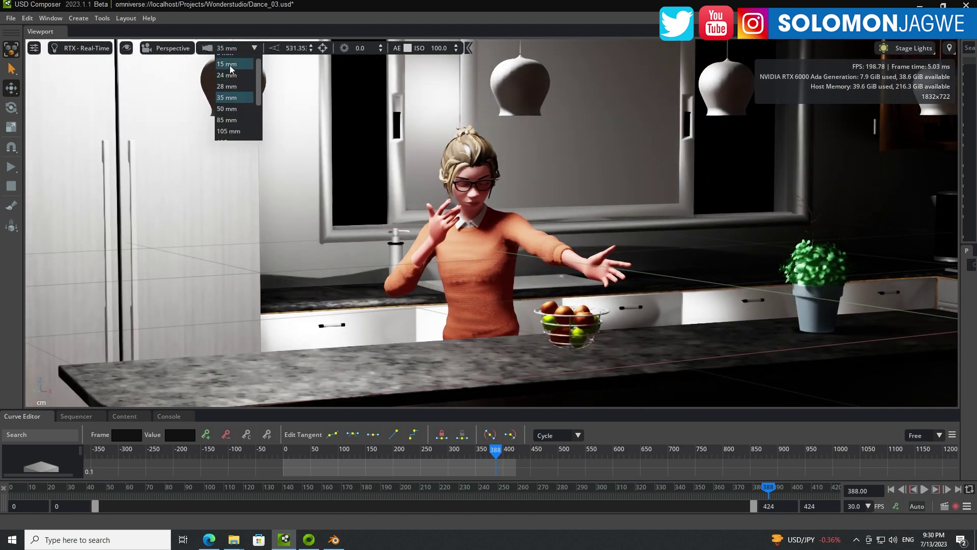
Set the viewport camera's focal length to 15 mm, and view the character's feet and the kitchen island from several angles
{"action": "left_click", "coordinate": [227, 64]}
{"action": "left_click_drag", "start_coordinate": [564, 233], "coordinate": [737, 206], "text": "alt"}
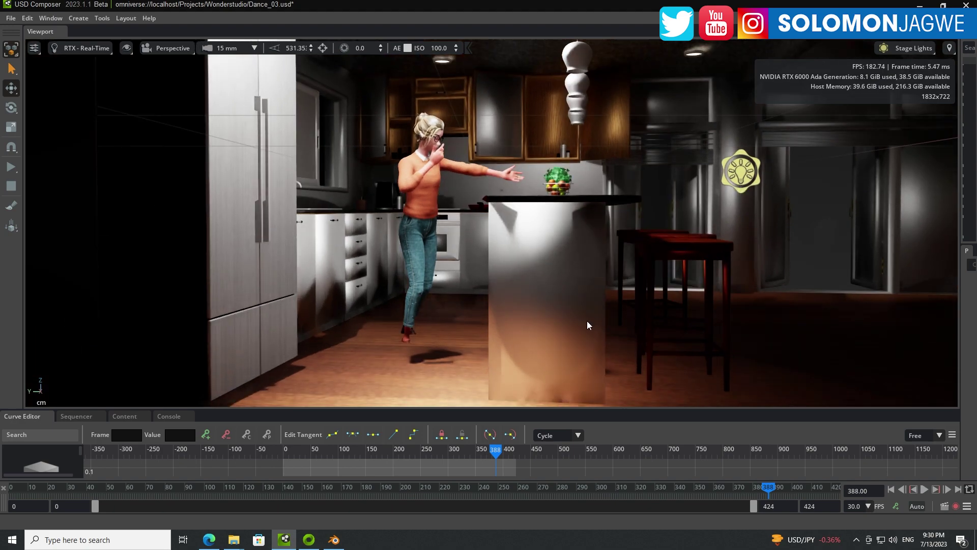
{"action": "right_click_drag", "start_coordinate": [585, 320], "coordinate": [474, 271], "text": "alt"}
{"action": "middle_click_drag", "start_coordinate": [475, 270], "coordinate": [532, 160]}
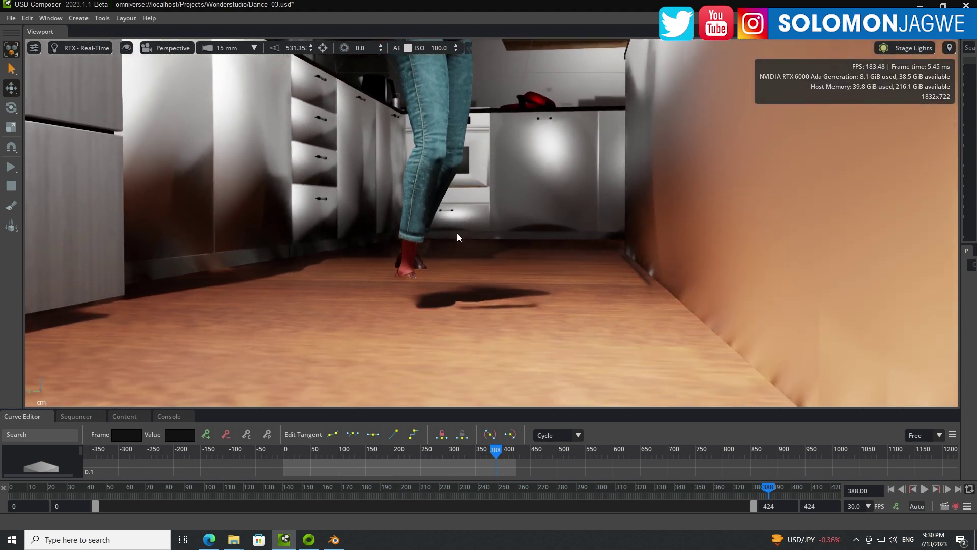
{"action": "left_click_drag", "start_coordinate": [466, 262], "coordinate": [422, 270], "text": "alt"}
{"action": "scroll", "coordinate": [422, 271], "scroll_direction": "down", "scroll_amount": 6}
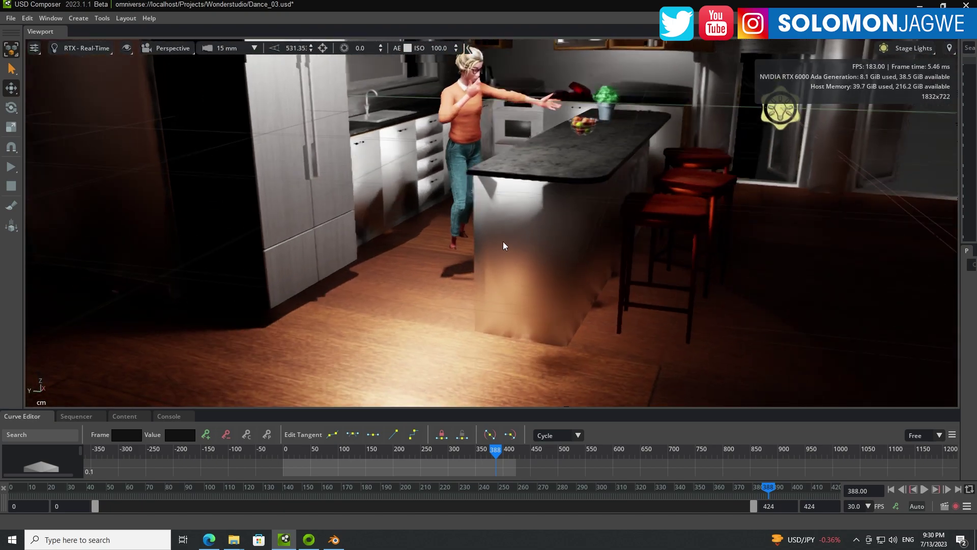
{"action": "left_click_drag", "start_coordinate": [503, 242], "coordinate": [511, 187], "text": "alt"}
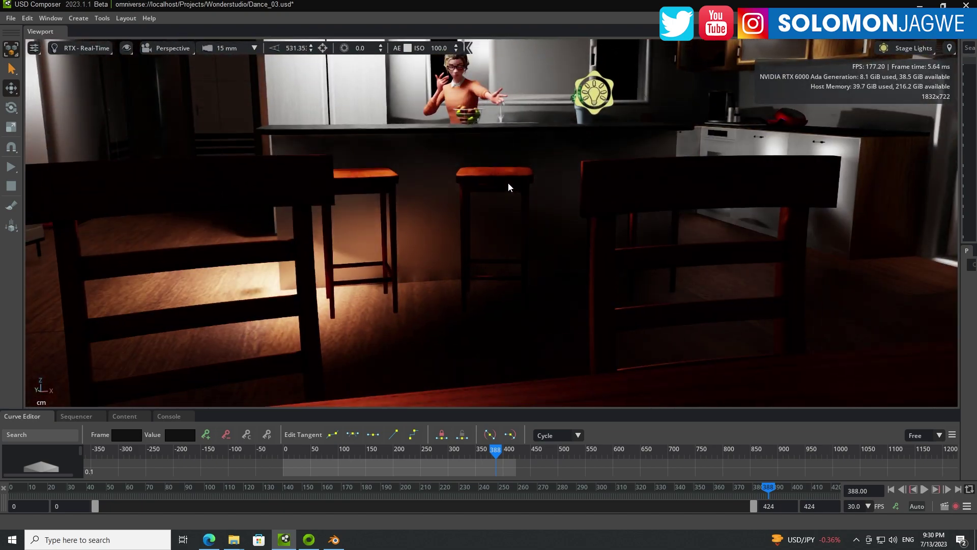
{"action": "middle_click_drag", "start_coordinate": [508, 187], "coordinate": [488, 222]}
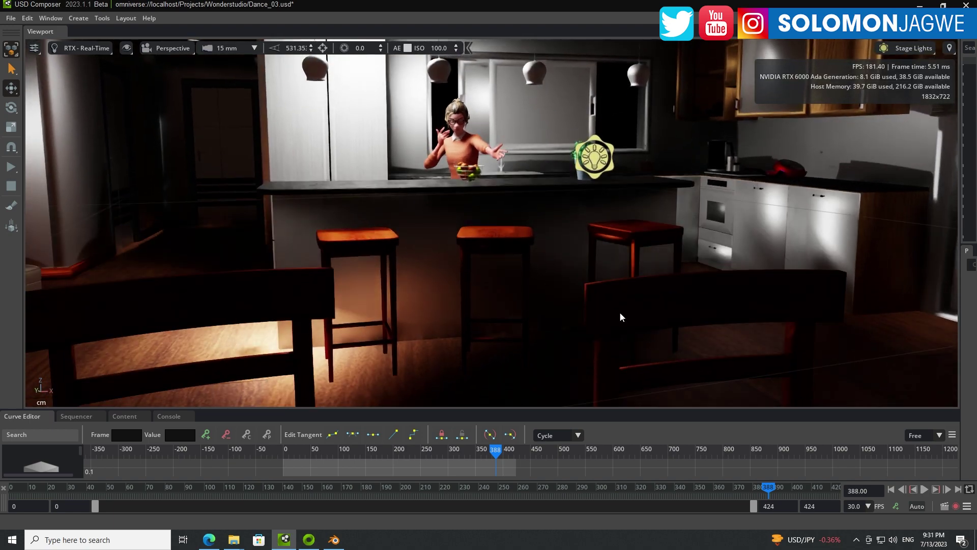
Play the animation in the wide-angle view, move in close to the counter, and pause at frame 187
{"action": "left_click", "coordinate": [924, 489]}
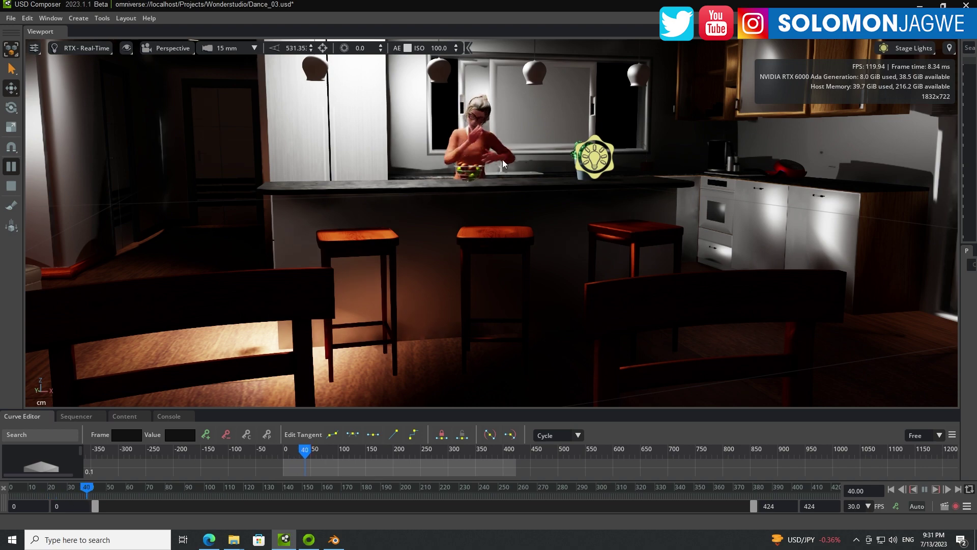
{"action": "scroll", "coordinate": [526, 136], "scroll_direction": "up", "scroll_amount": 5}
{"action": "scroll", "coordinate": [512, 239], "scroll_direction": "down", "scroll_amount": 5}
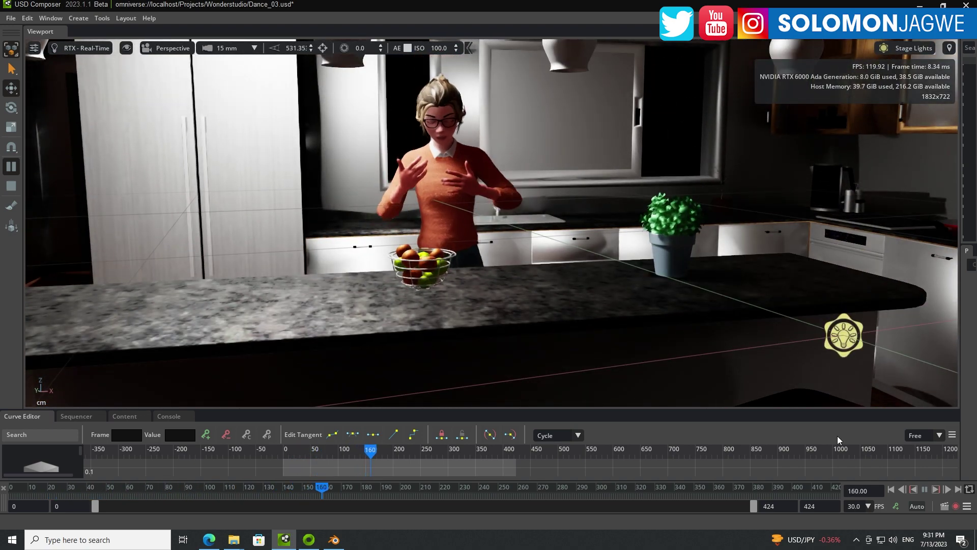
{"action": "left_click", "coordinate": [924, 488]}
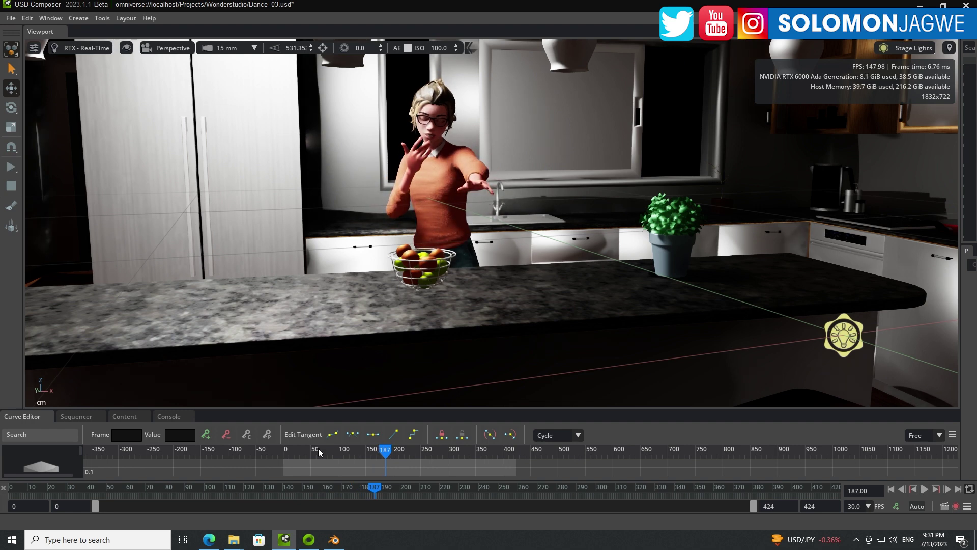
View the man-singing-songs source video in the browser, and return to USD Composer to play the character animation
{"action": "left_click", "coordinate": [215, 542]}
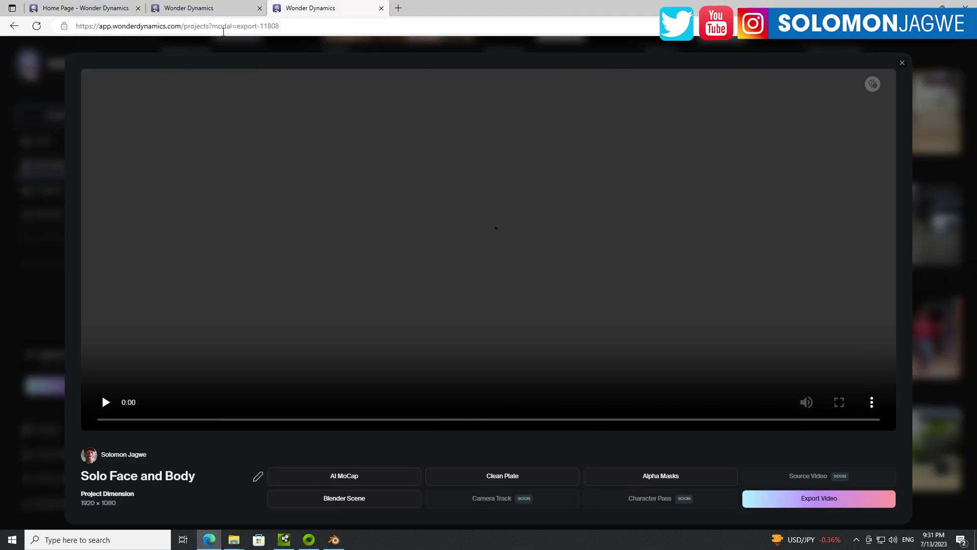
{"action": "left_click", "coordinate": [183, 7]}
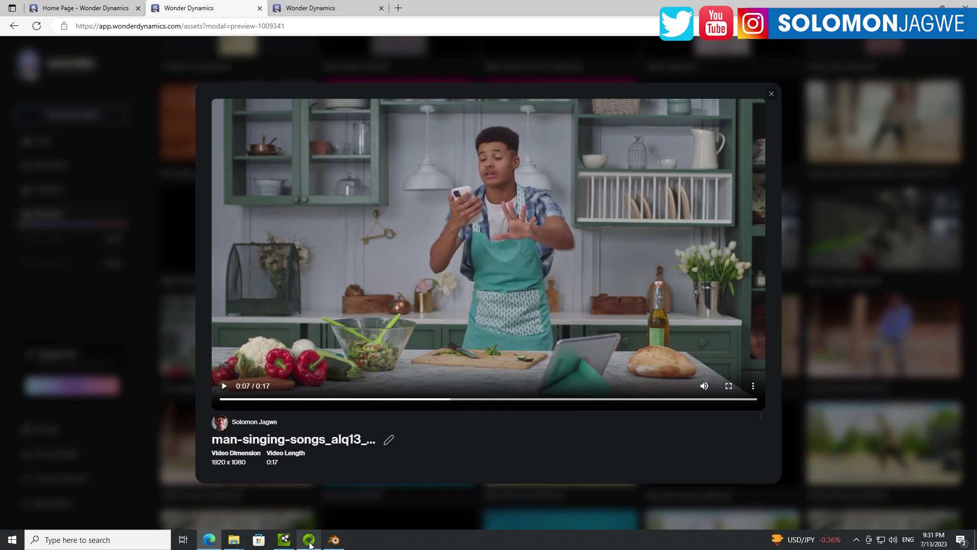
{"action": "mouse_move", "coordinate": [310, 543]}
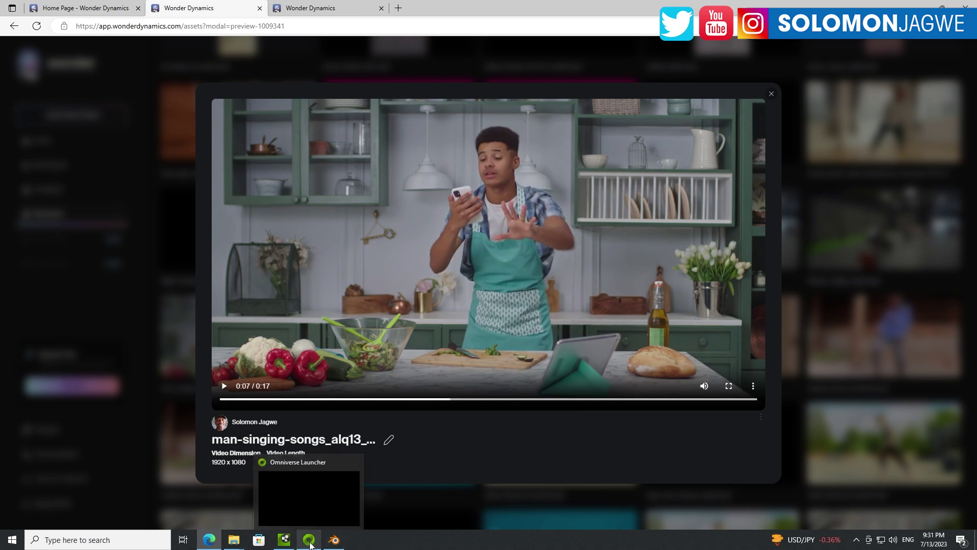
{"action": "left_click", "coordinate": [284, 539]}
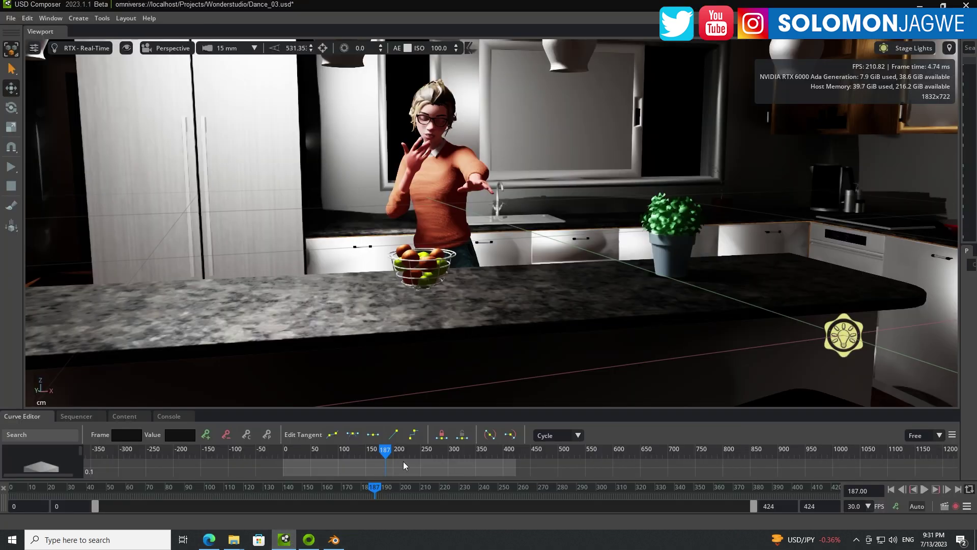
{"action": "left_click", "coordinate": [924, 490]}
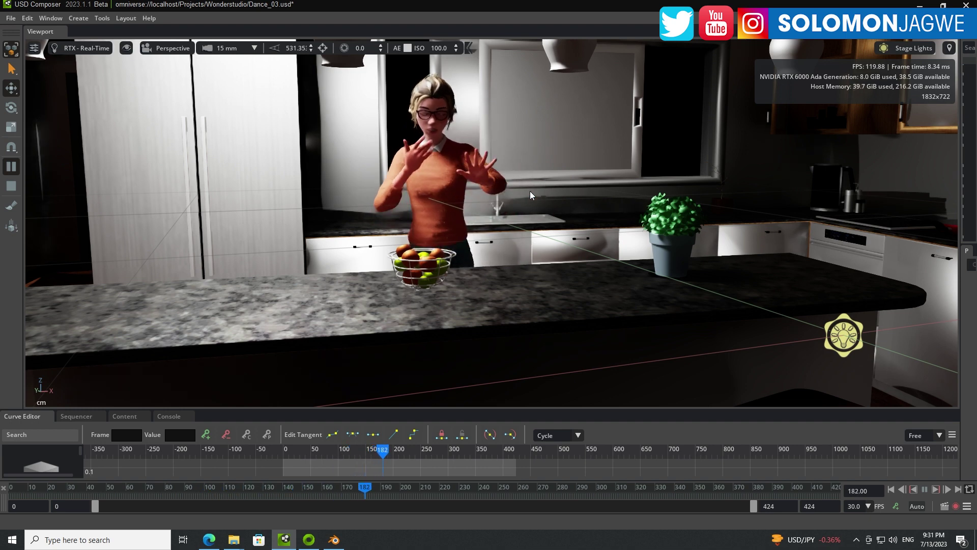
Compare the source video, the Solo Face and Body project and the Blender scene with the playing animation in USD Composer
{"action": "left_click", "coordinate": [209, 539]}
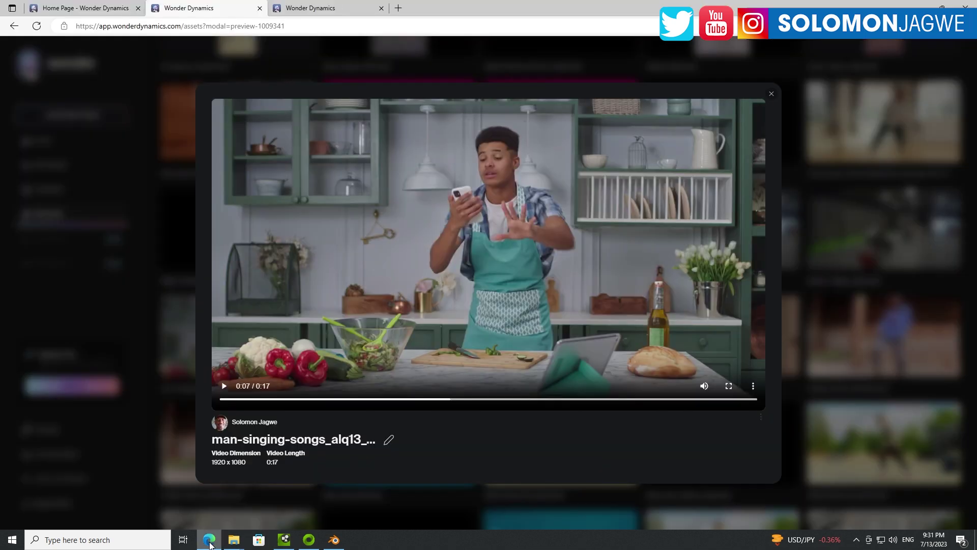
{"action": "left_click", "coordinate": [314, 9]}
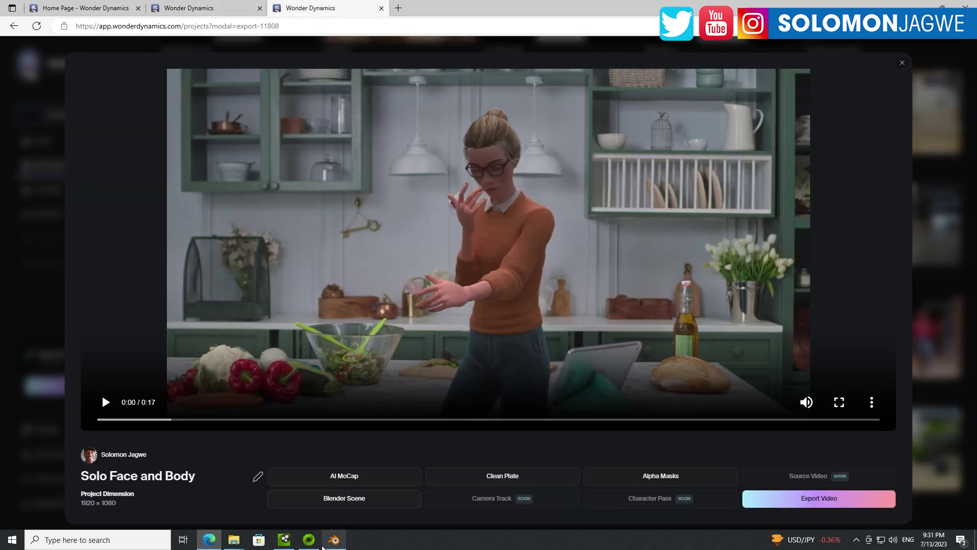
{"action": "left_click", "coordinate": [334, 540]}
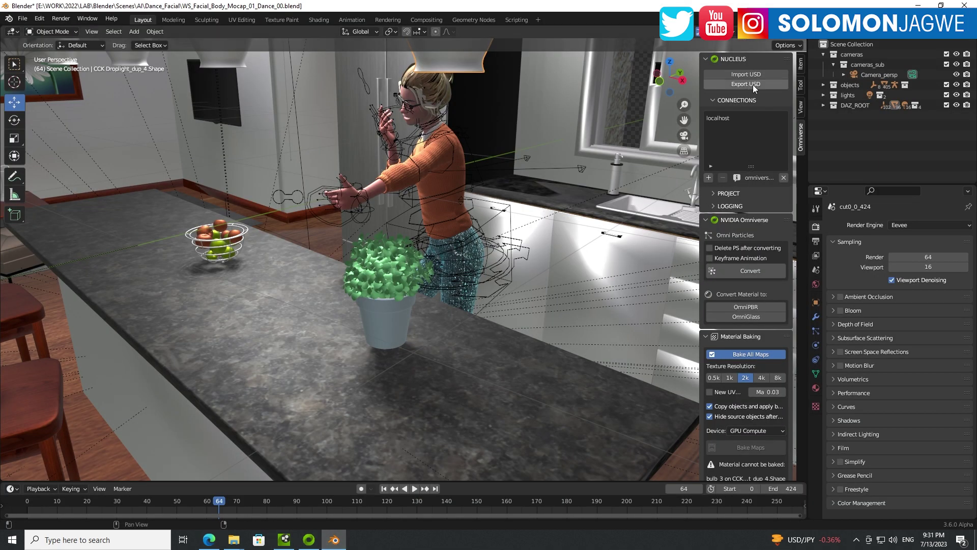
{"action": "left_click", "coordinate": [284, 539]}
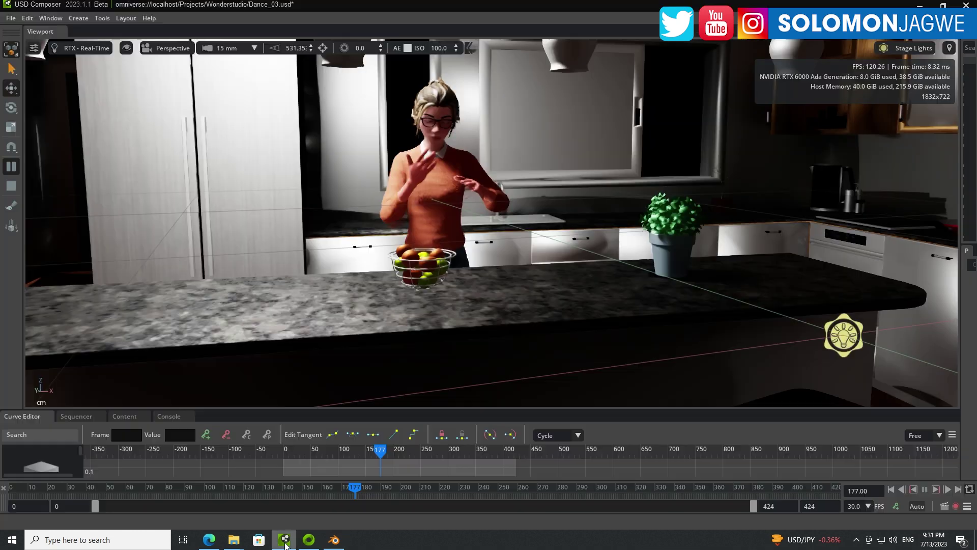